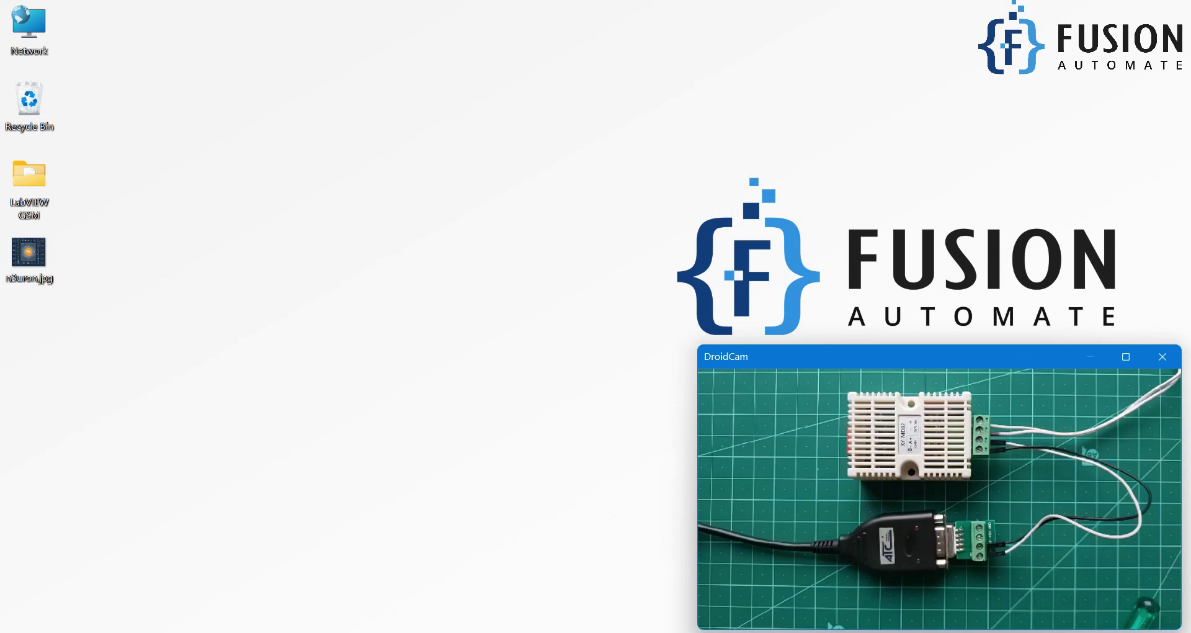
# Step: Bring Firefox forward and read the FUXA heading and description on the course page
pyautogui.click(229, 632)
pyautogui.doubleClick(132, 358)
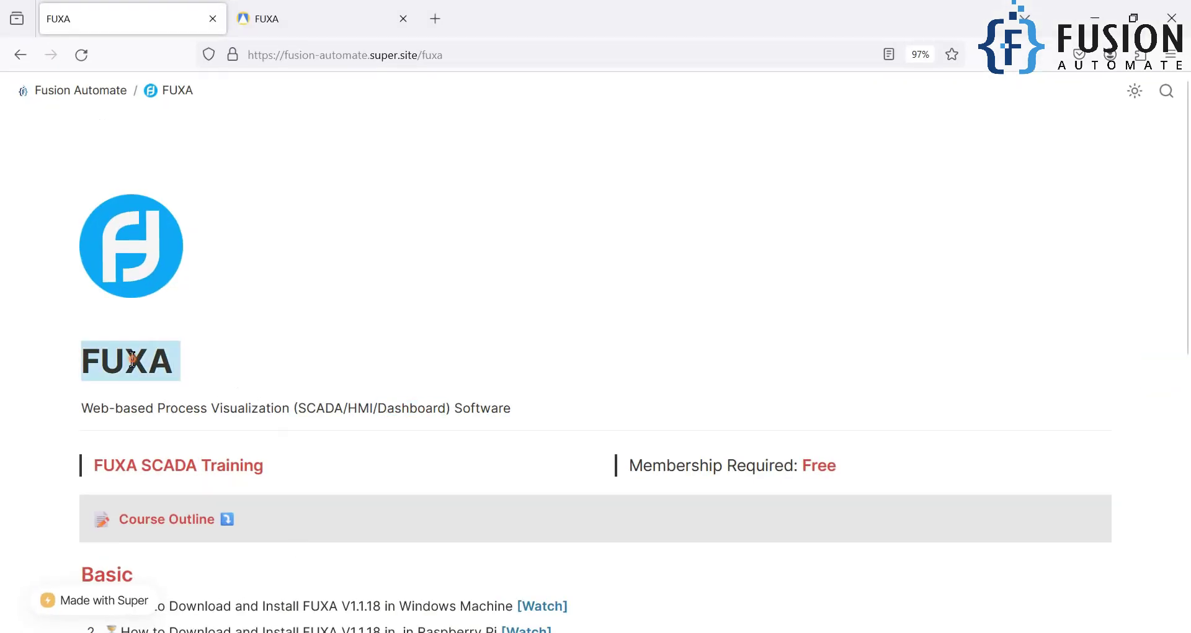
pyautogui.tripleClick(139, 406)
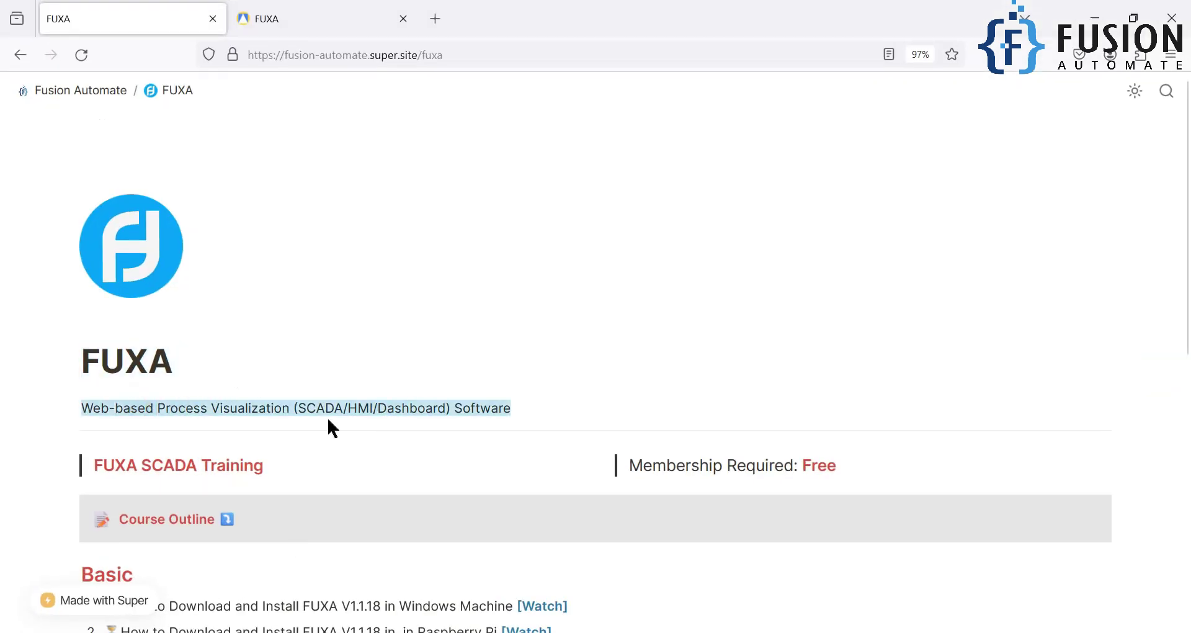
pyautogui.click(464, 411)
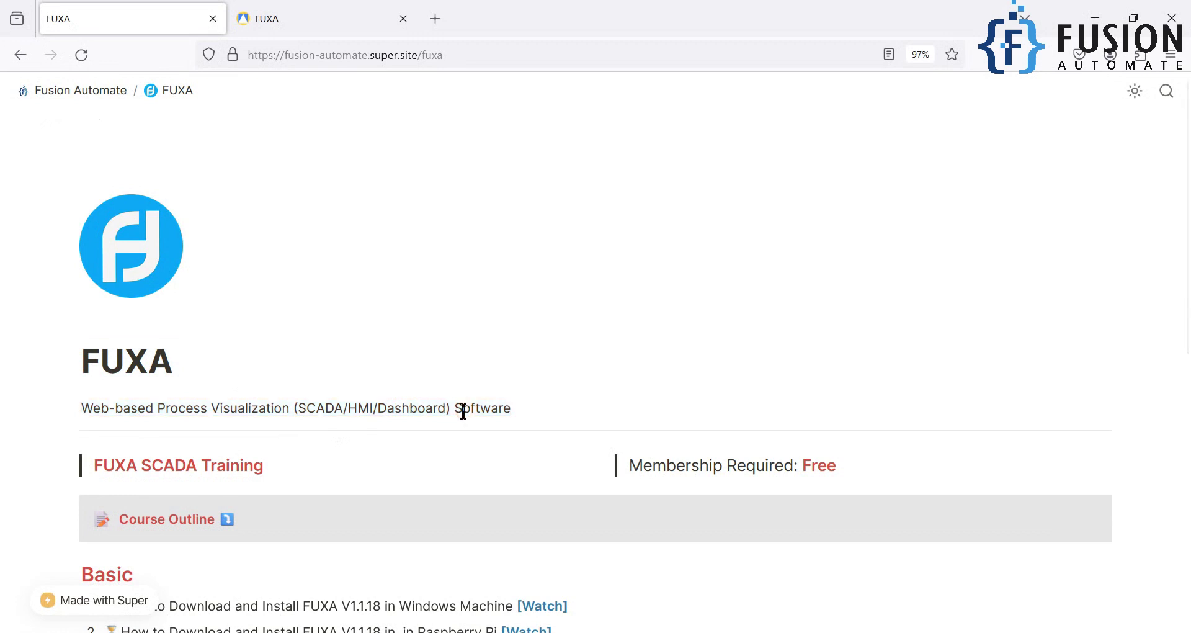
pyautogui.scroll(-7, 564, 339)
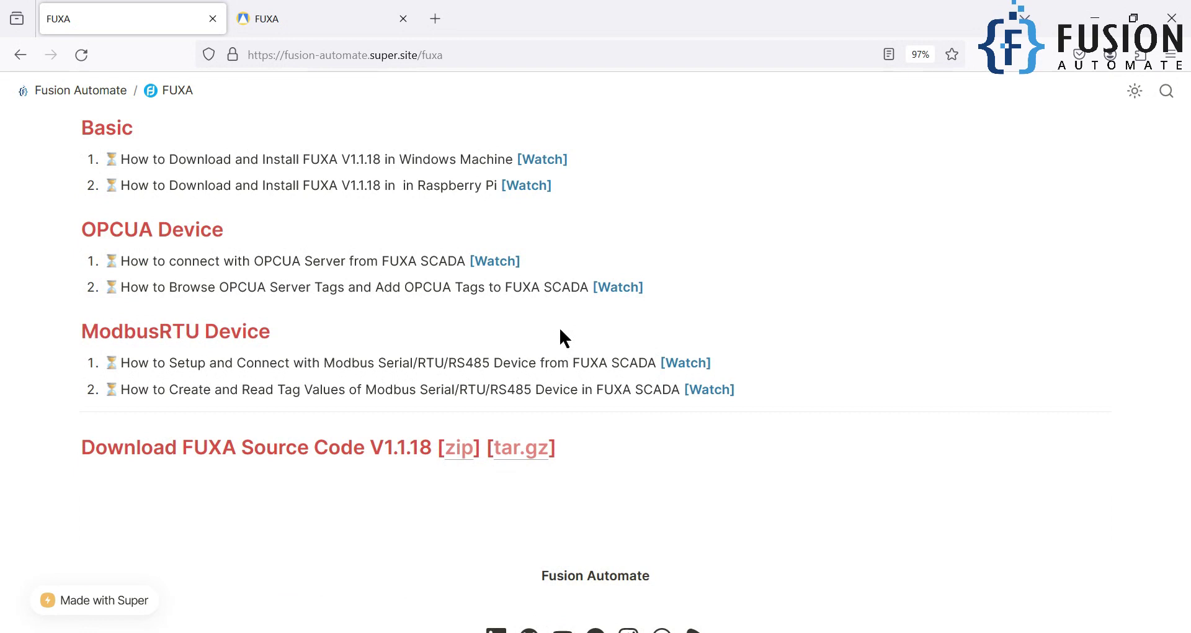
pyautogui.scroll(1, 507, 291)
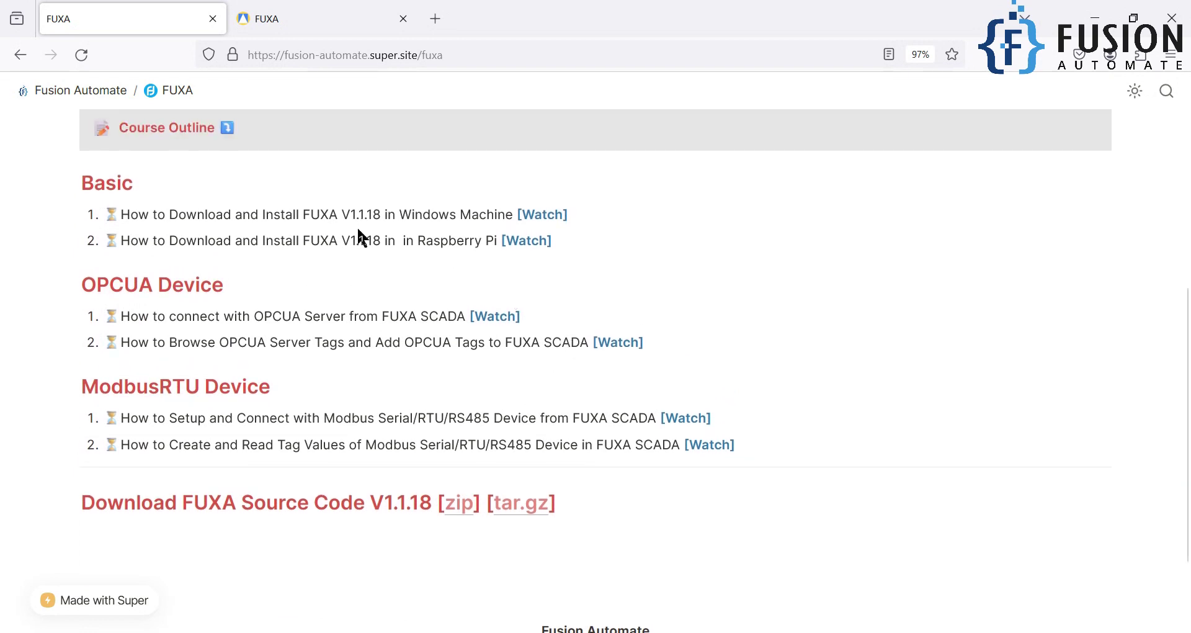
# Step: Review the Windows, Raspberry Pi and first ModbusRTU lessons, then go to the FUXA editor tab
pyautogui.tripleClick(418, 211)
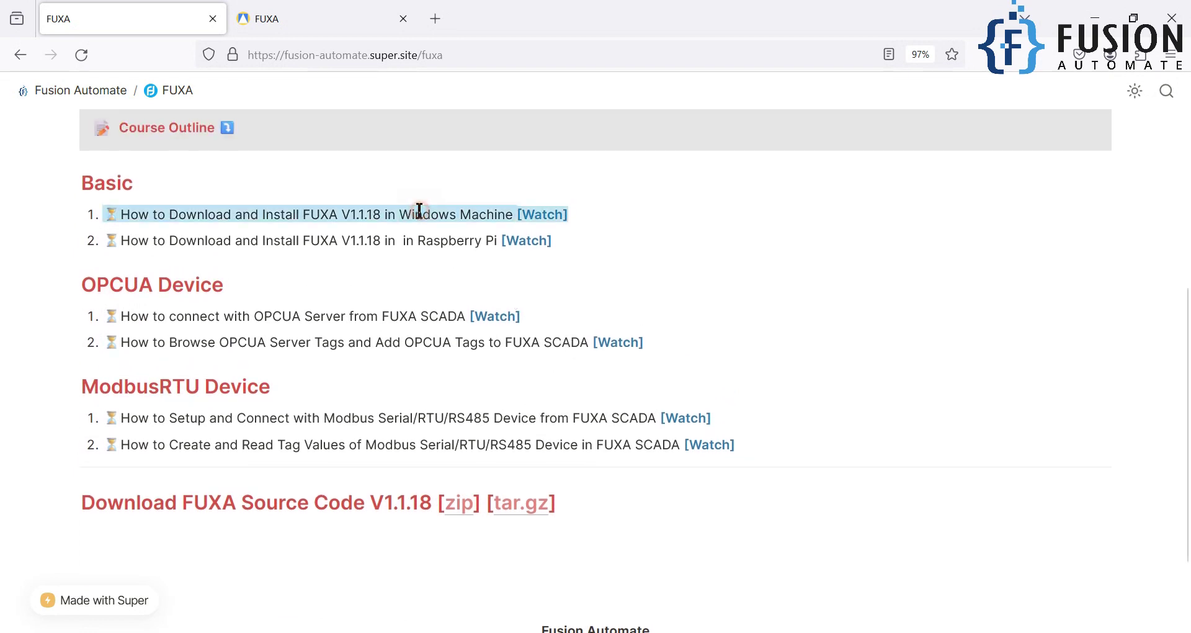
pyautogui.tripleClick(451, 248)
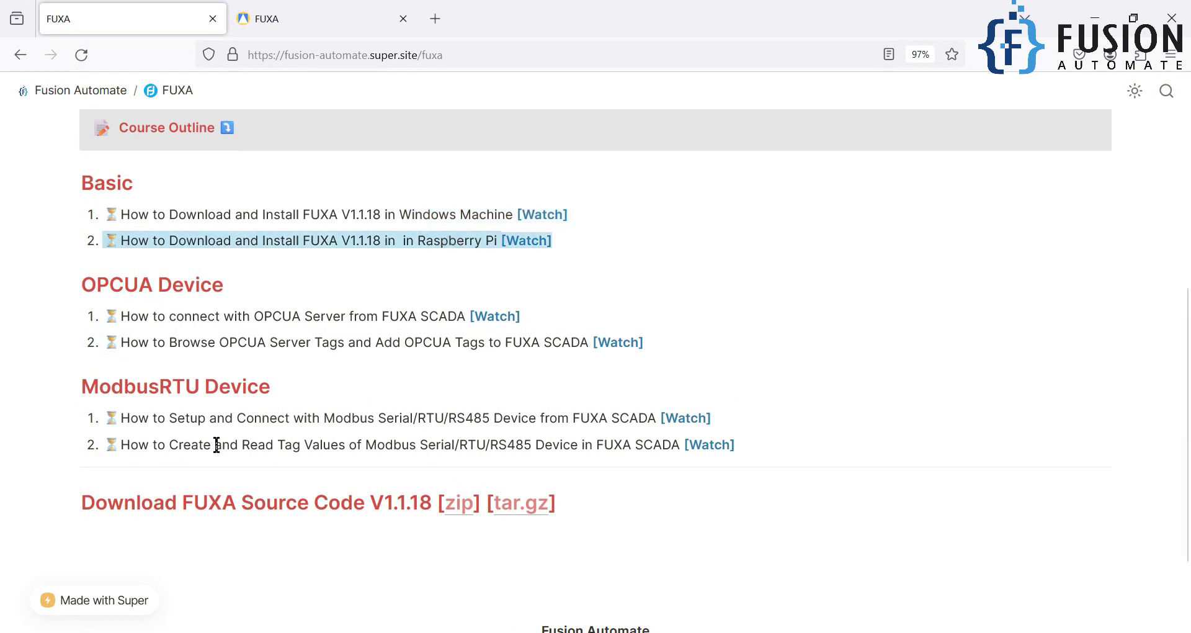
pyautogui.tripleClick(198, 419)
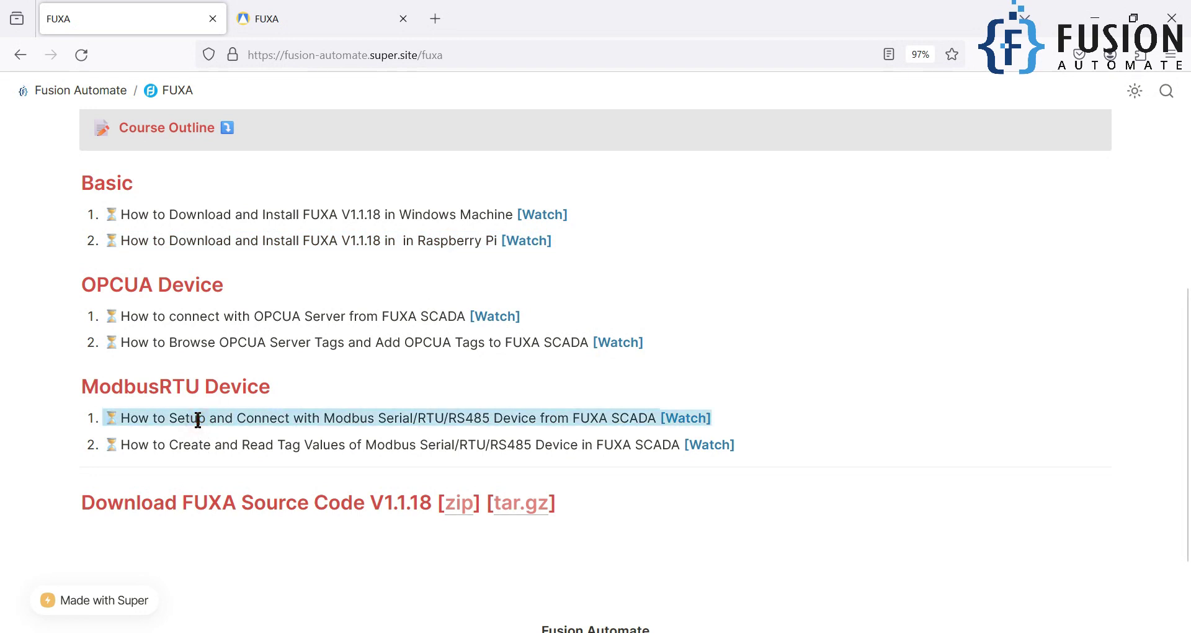
pyautogui.click(307, 422)
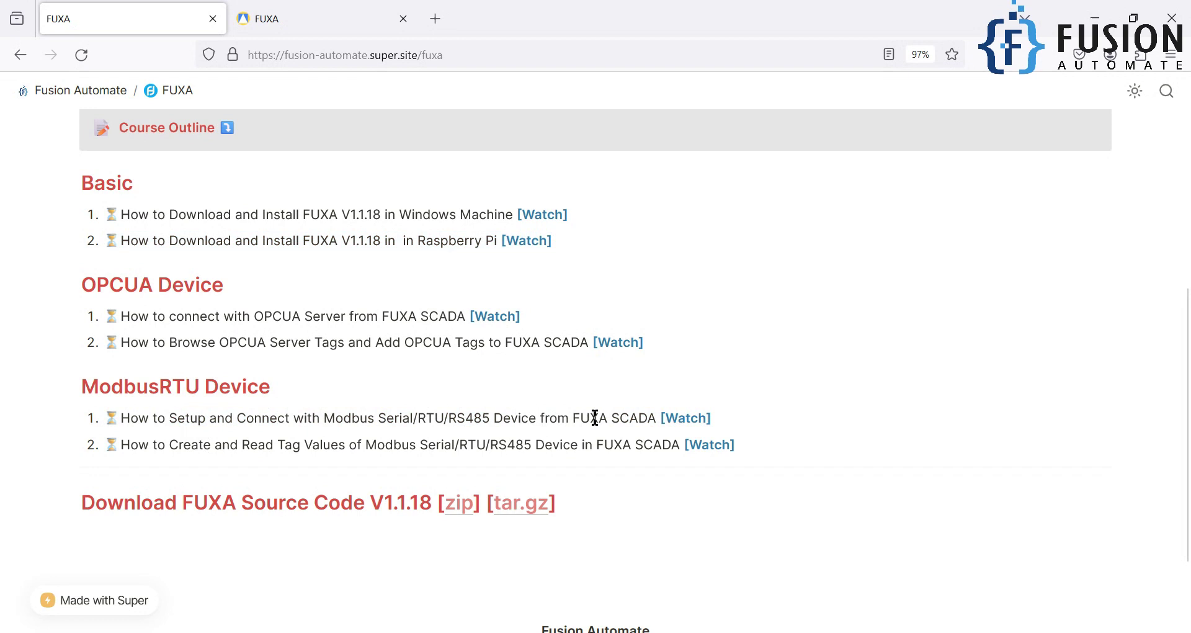
pyautogui.click(267, 19)
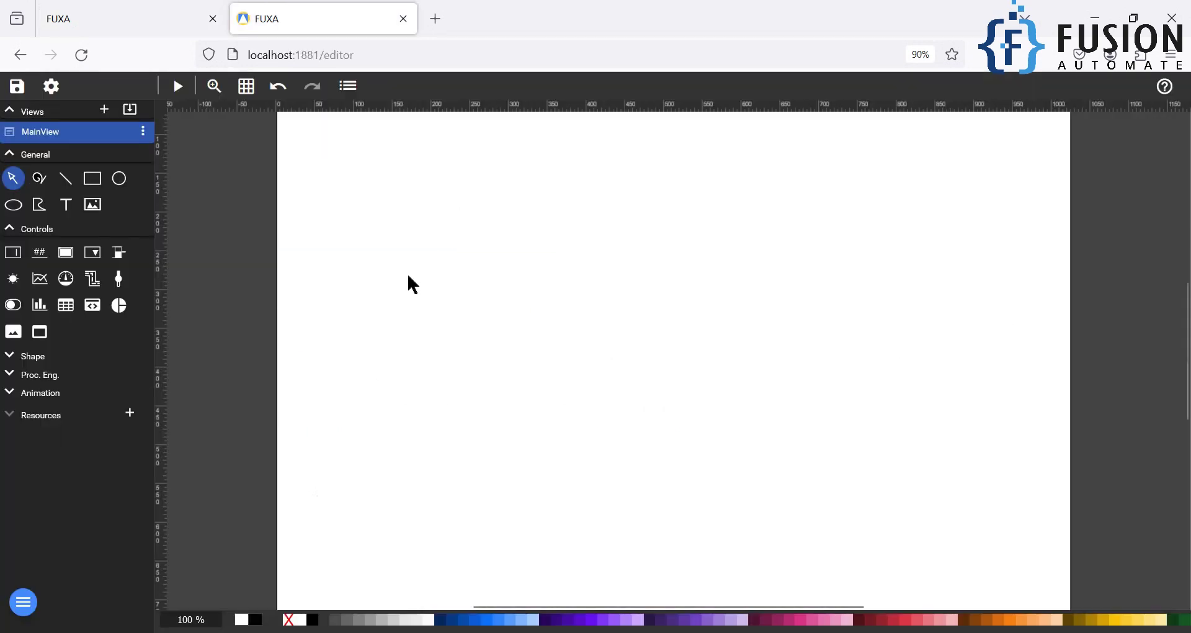
# Step: Snap the browser to the left half and widen it, leaving the DroidCam view visible
pyautogui.moveTo(785, 8); pyautogui.dragTo(273, 118)
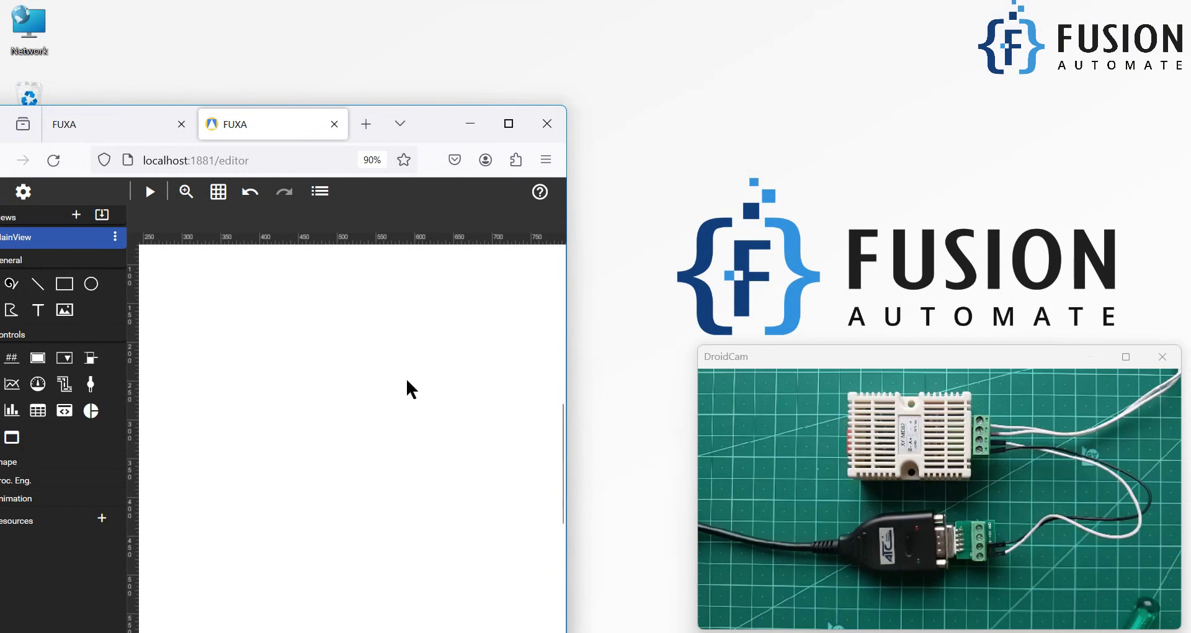
pyautogui.moveTo(432, 128); pyautogui.dragTo(1, 192)
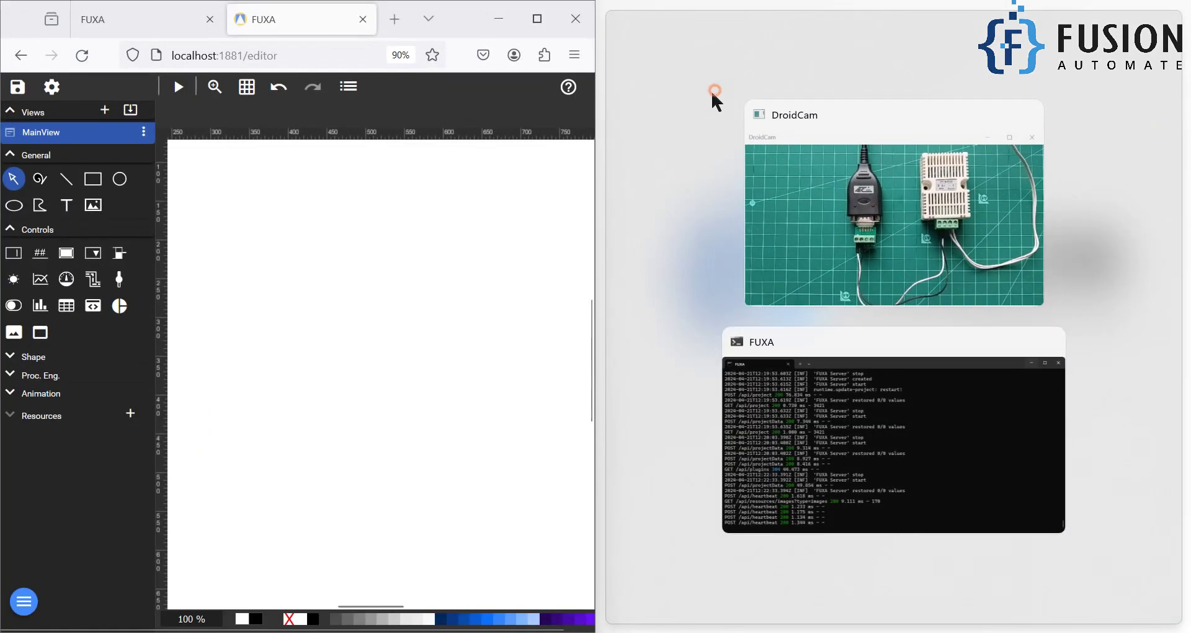
pyautogui.click(711, 94)
pyautogui.moveTo(595, 251); pyautogui.dragTo(695, 257)
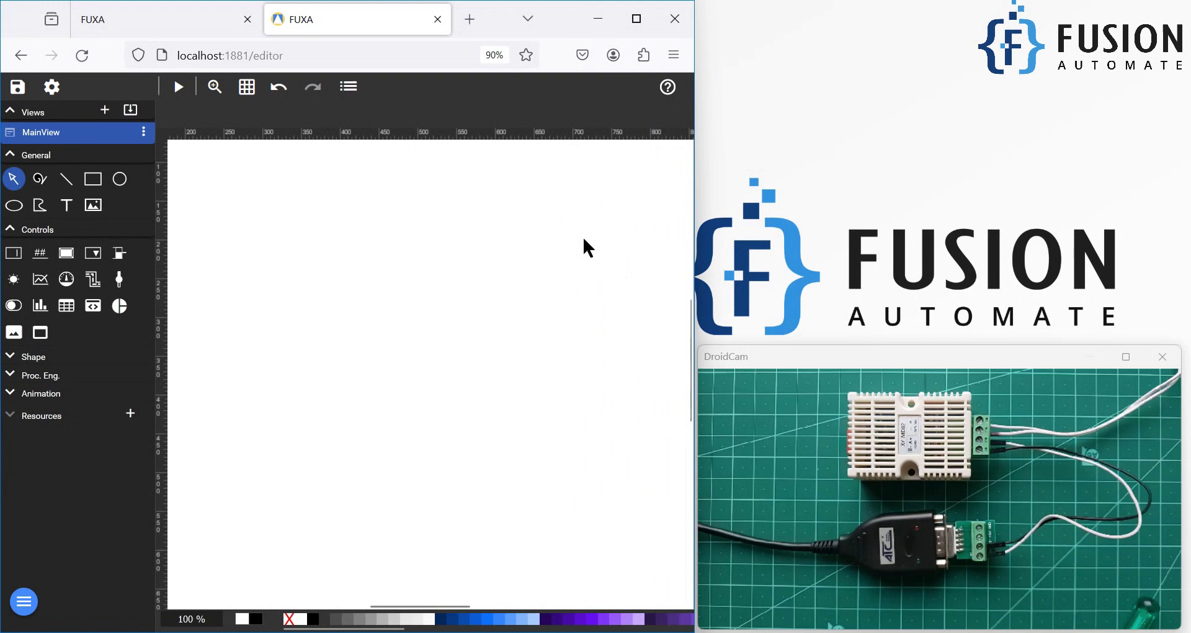
# Step: Check both ModbusRTU lesson titles on the course page, then return to the FUXA editor
pyautogui.click(148, 23)
pyautogui.scroll(-3, 342, 470)
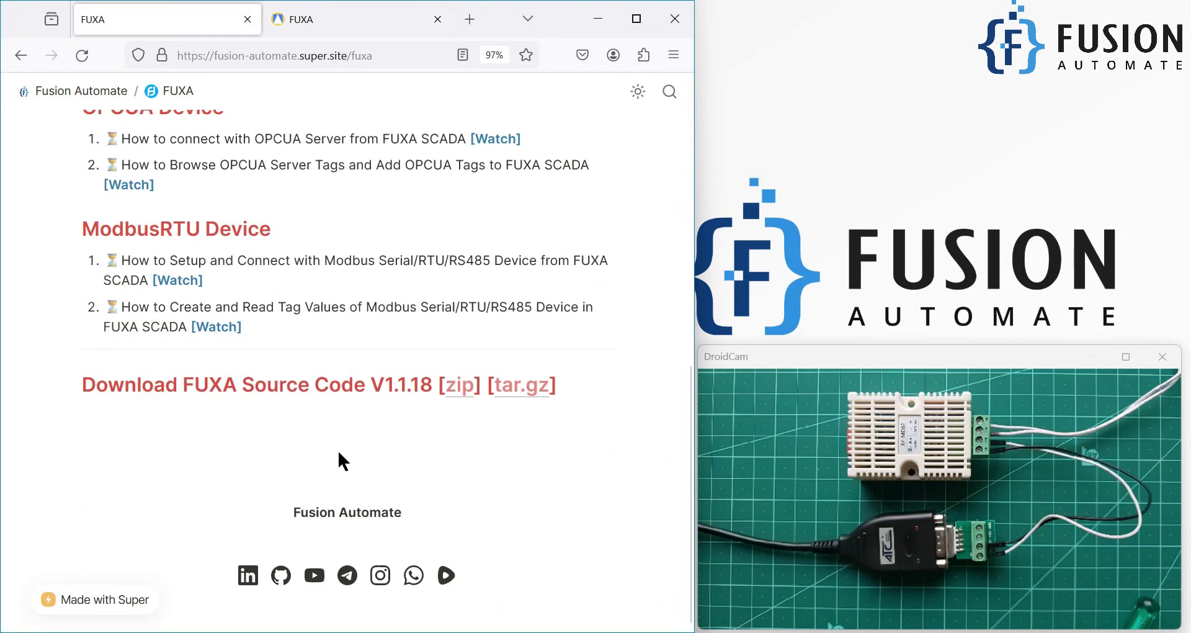
pyautogui.click(123, 261)
pyautogui.moveTo(165, 262); pyautogui.dragTo(506, 263)
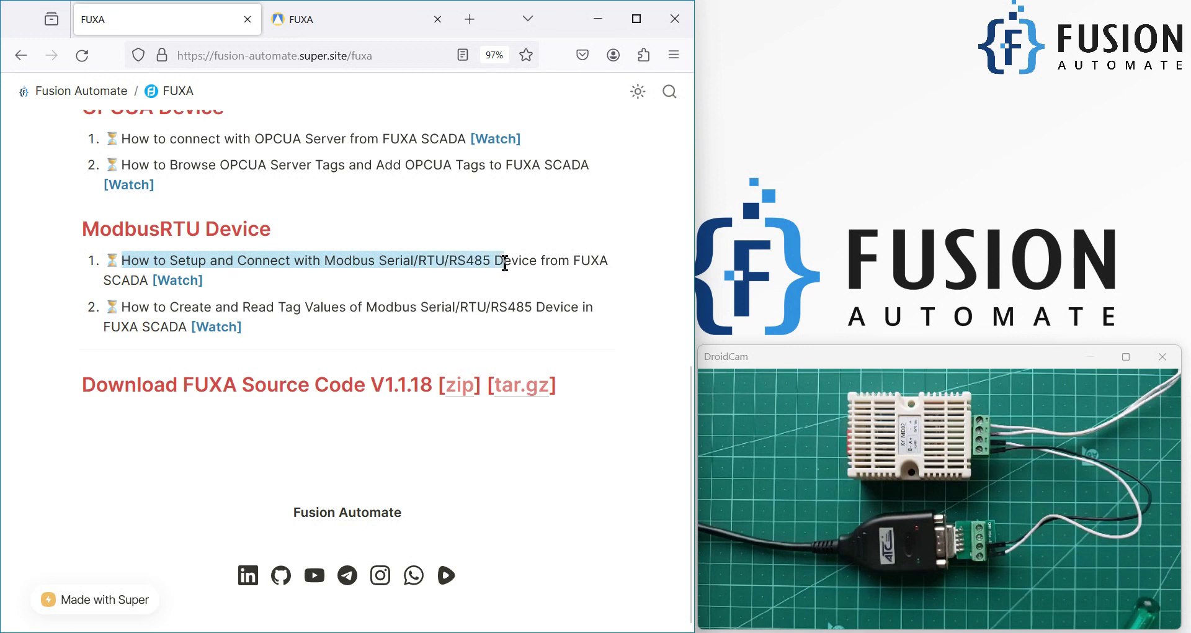
pyautogui.tripleClick(508, 311)
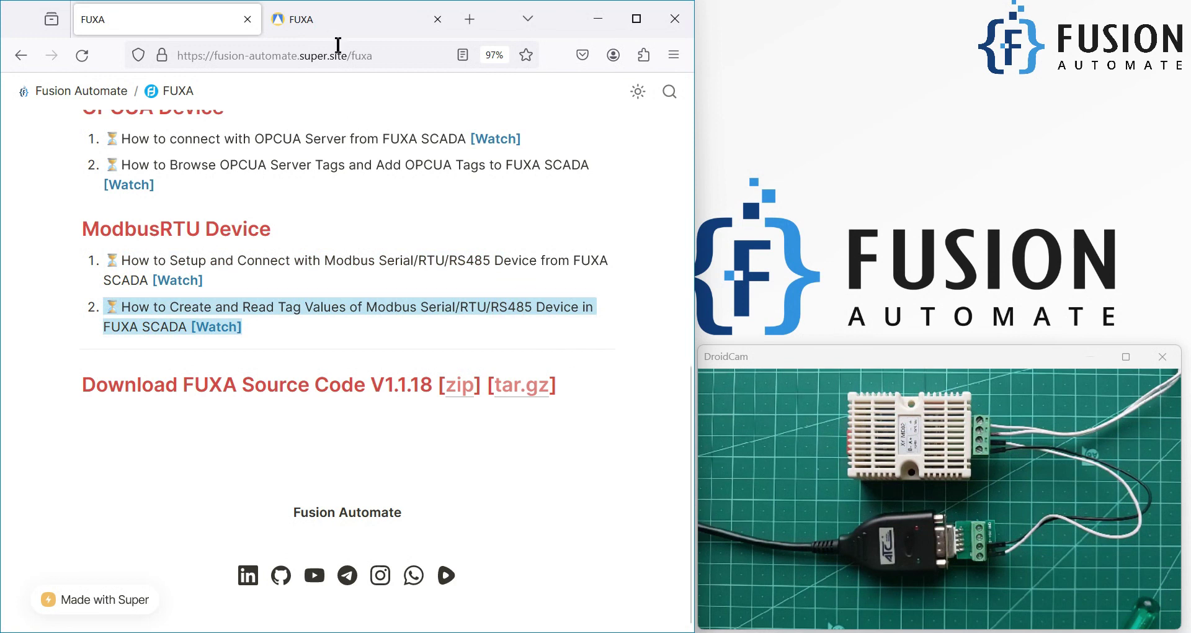
pyautogui.click(341, 18)
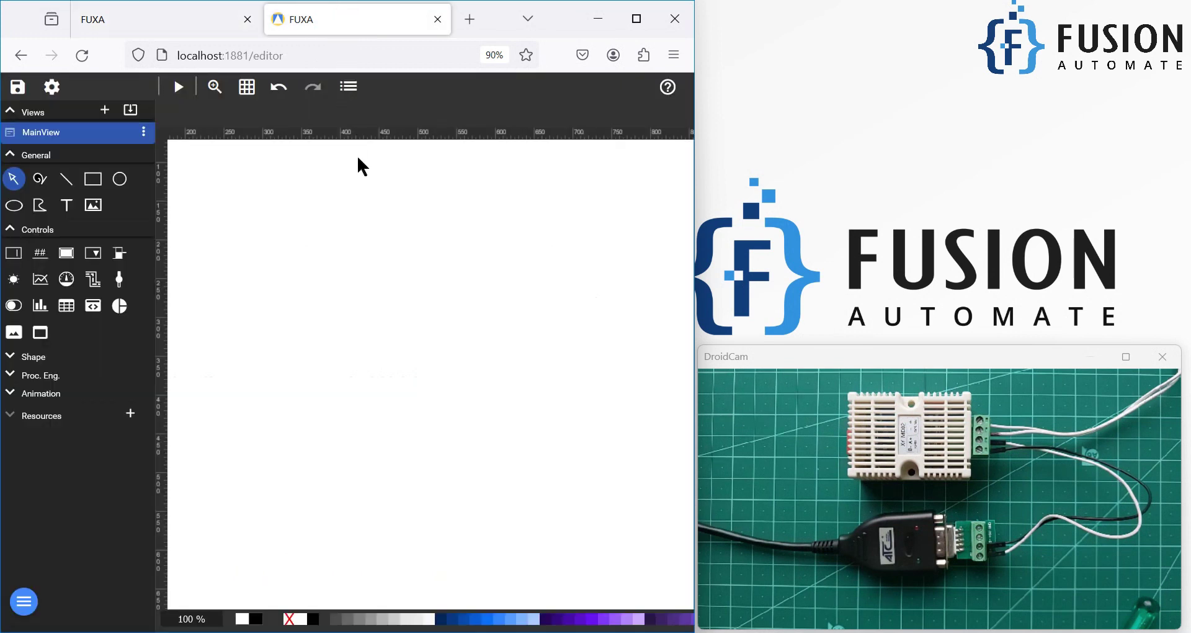
# Step: Maximize the browser, open the project's device connection settings and start adding a device
pyautogui.click(637, 19)
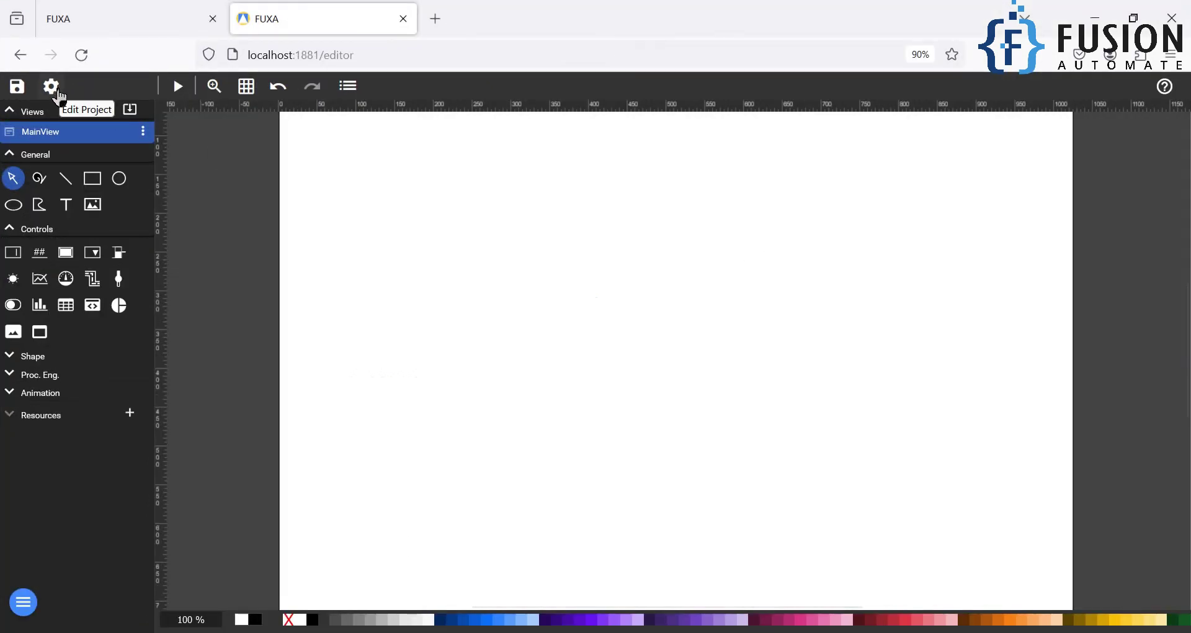
pyautogui.click(56, 92)
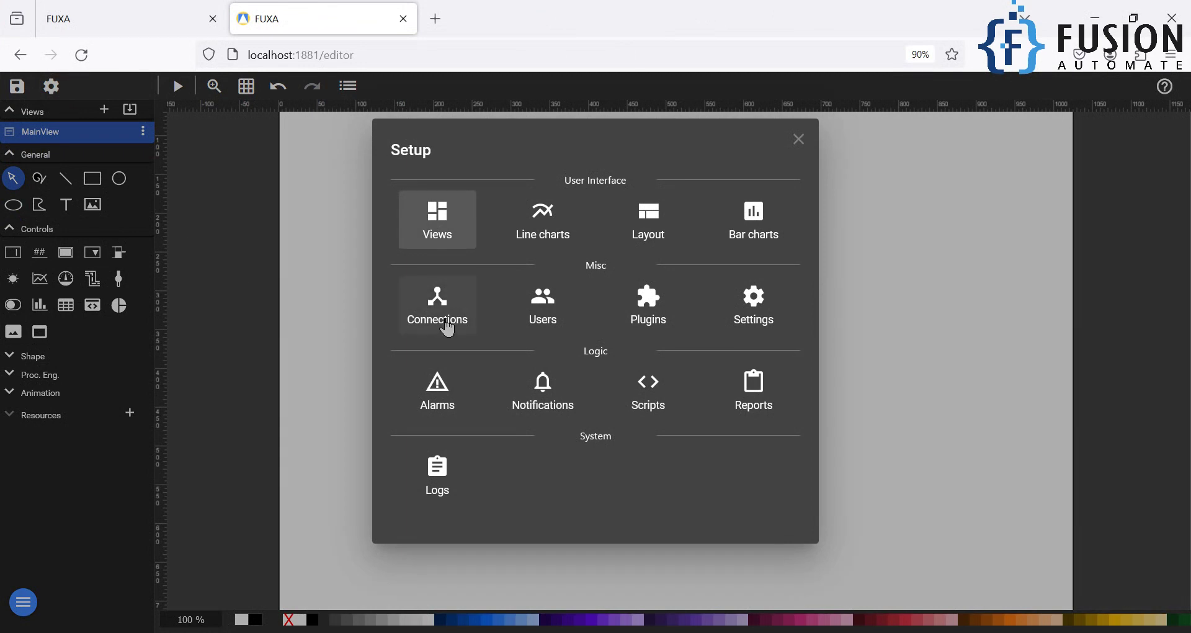
pyautogui.click(448, 327)
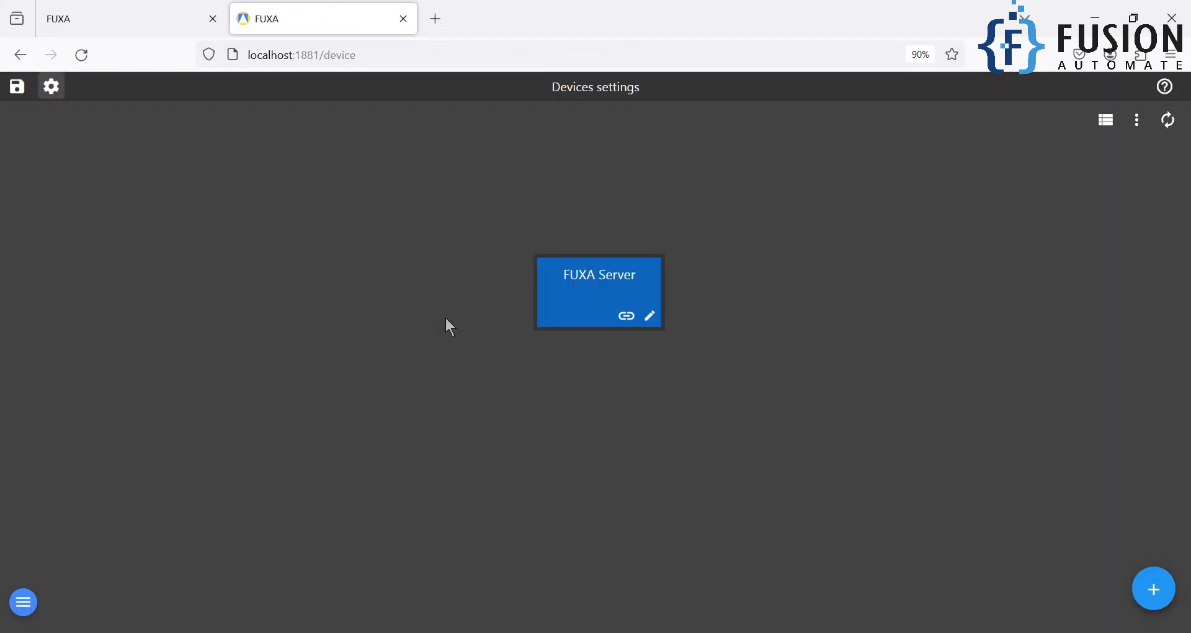
pyautogui.click(1155, 597)
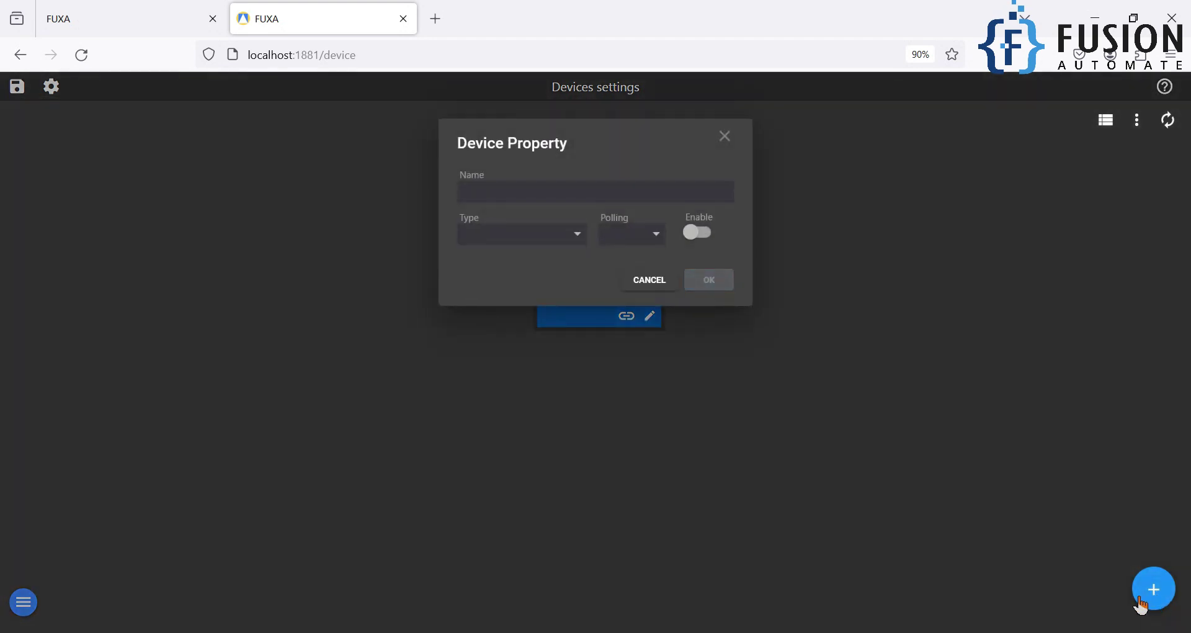
# Step: Name the device XYMD02, set type ModbusRTU and polling 1 sec, and enable it
pyautogui.click(610, 184)
pyautogui.write('XYM')
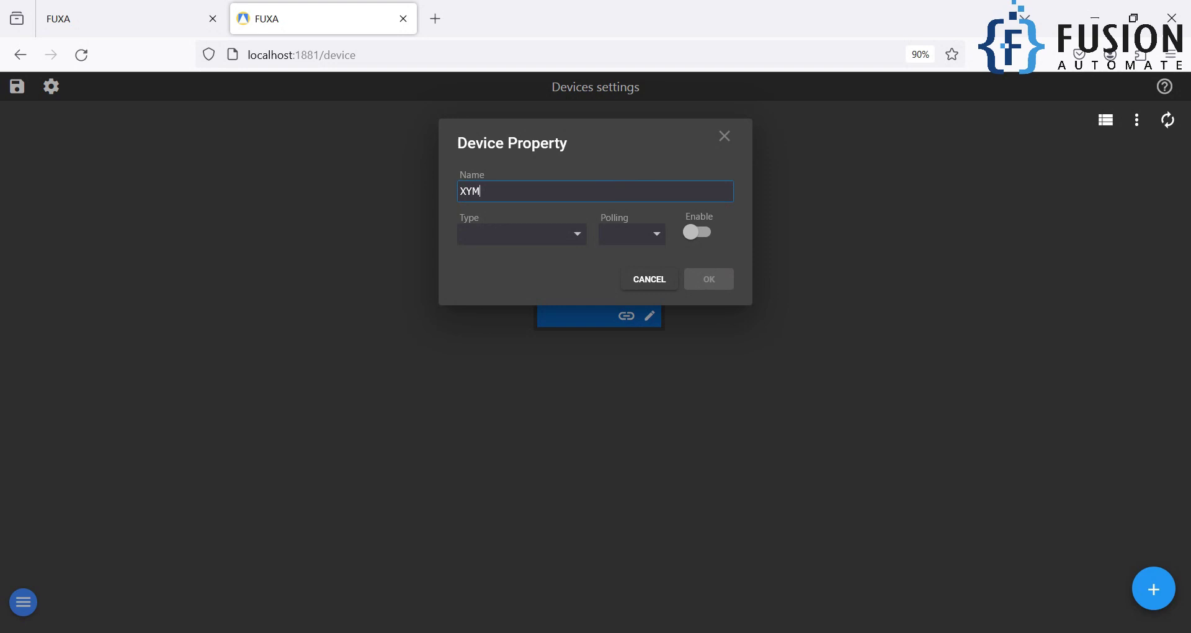
pyautogui.write('D02')
pyautogui.click(568, 244)
pyautogui.click(549, 294)
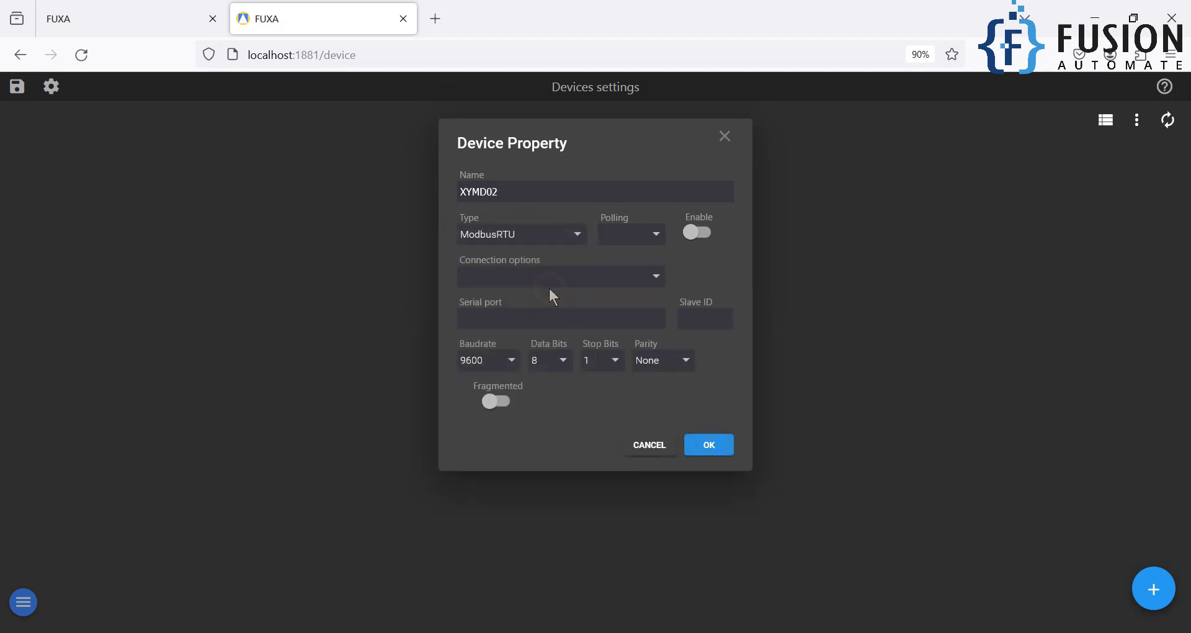
pyautogui.click(651, 235)
pyautogui.click(635, 329)
pyautogui.click(694, 236)
# Step: Choose a SerialPort connection on COM7 with slave ID 1
pyautogui.click(643, 283)
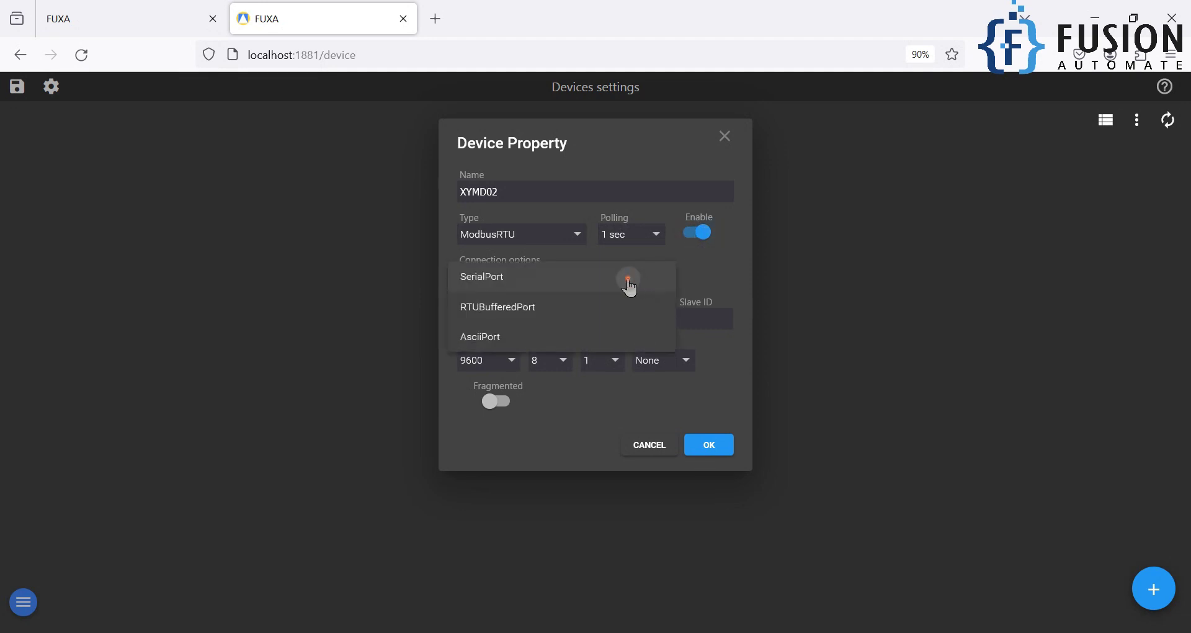
pyautogui.click(630, 287)
pyautogui.moveTo(707, 17); pyautogui.dragTo(505, 62)
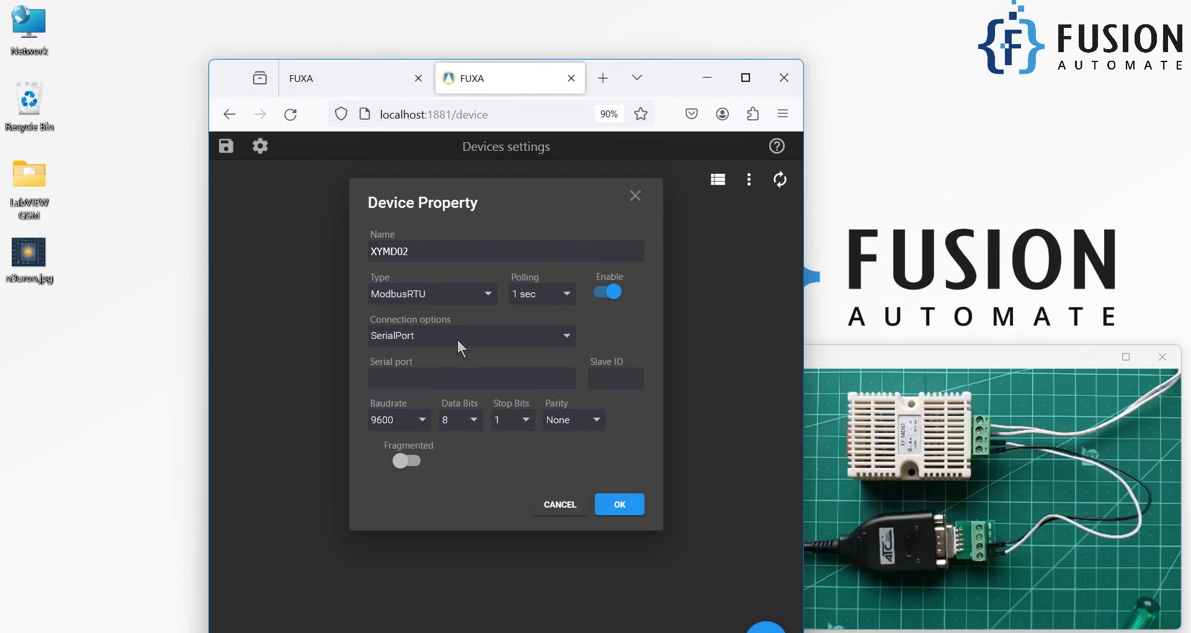
pyautogui.click(447, 380)
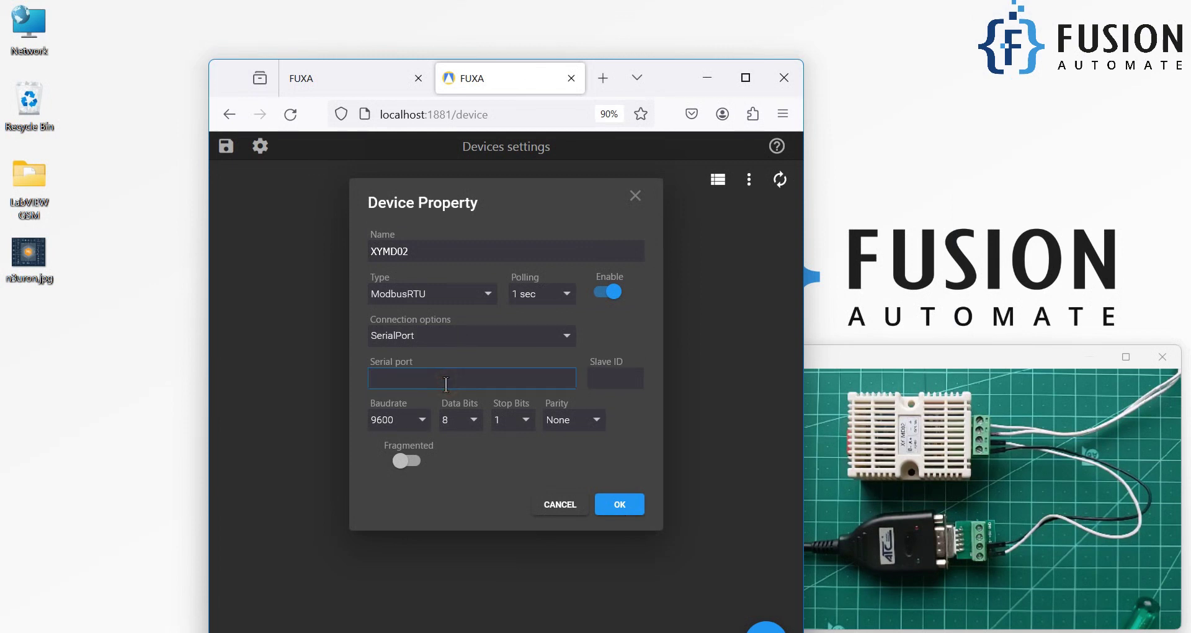
pyautogui.write('COM7')
pyautogui.click(601, 366)
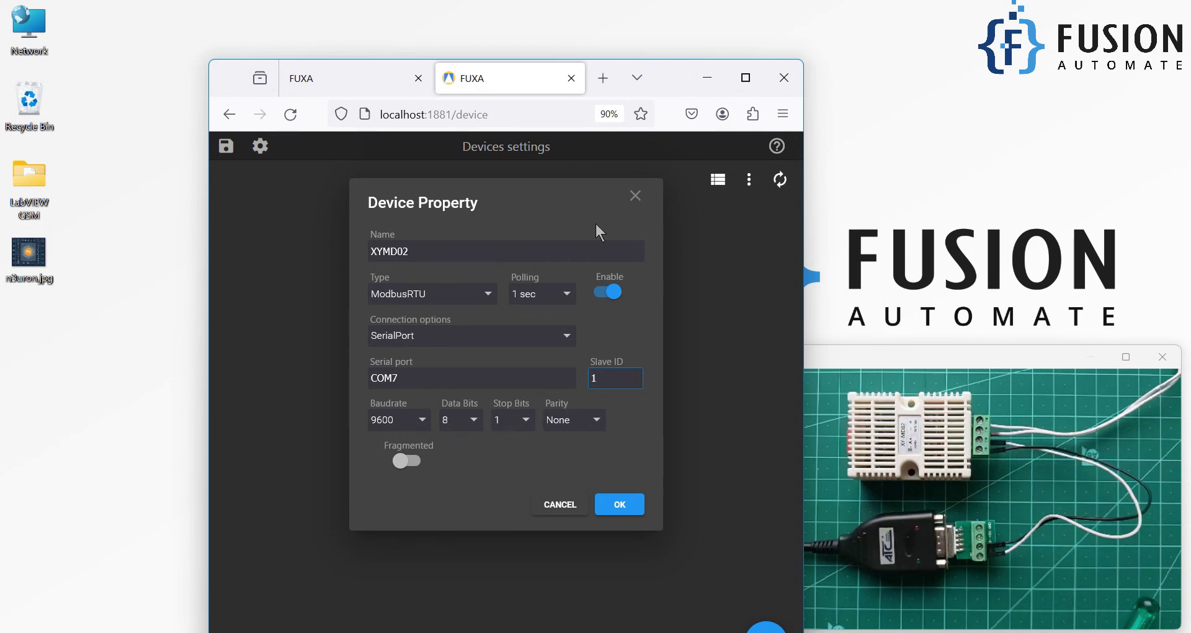
pyautogui.click(735, 80)
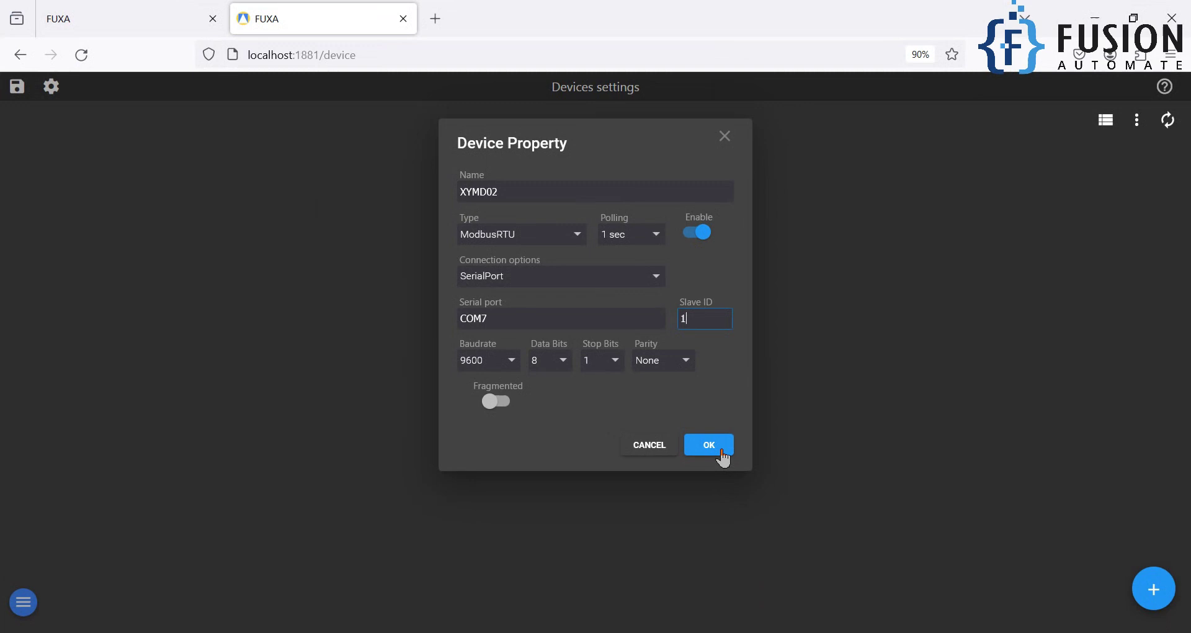
# Step: Save the XYMD02 device and compare its green status with the DroidCam wiring view
pyautogui.click(721, 452)
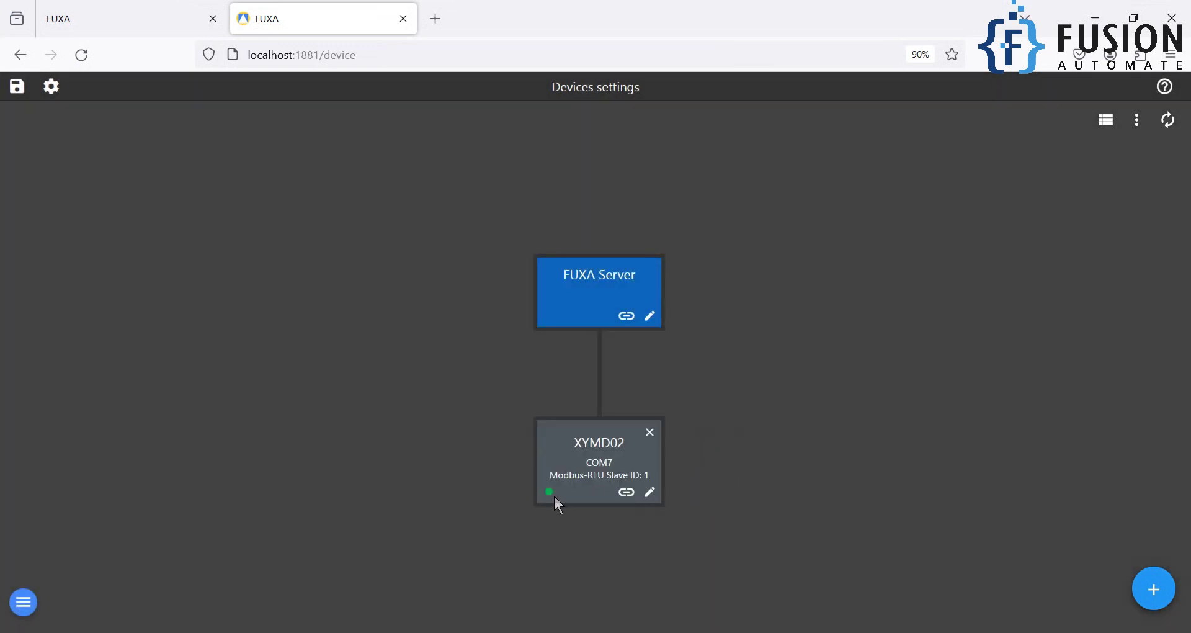
pyautogui.moveTo(628, 22); pyautogui.dragTo(459, 43)
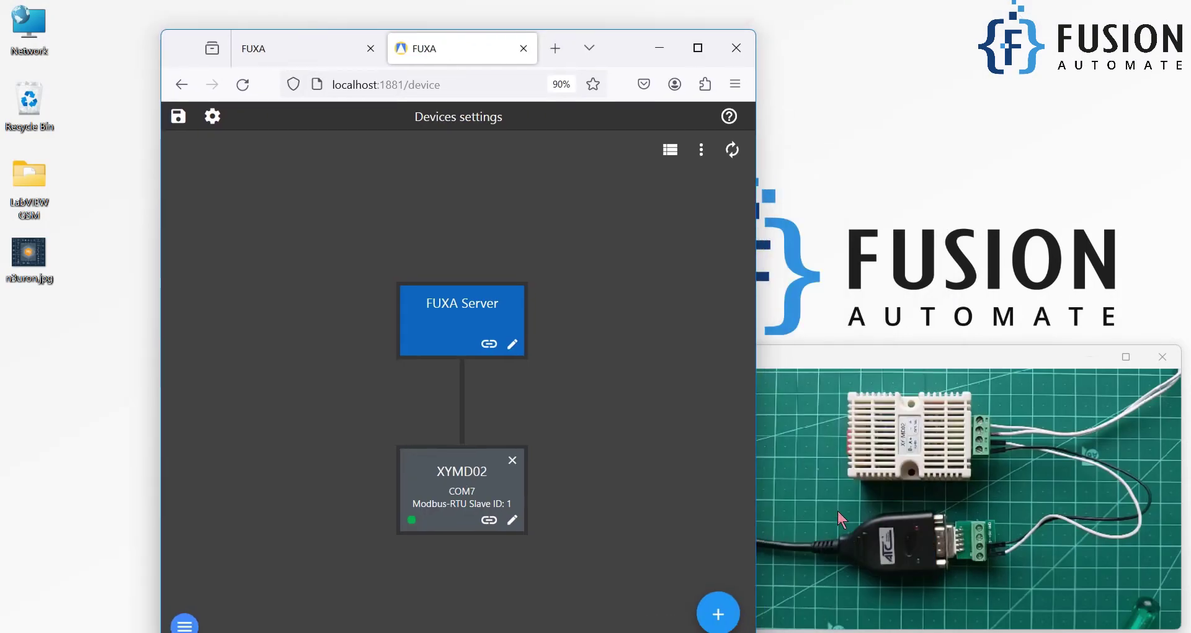
pyautogui.click(906, 474)
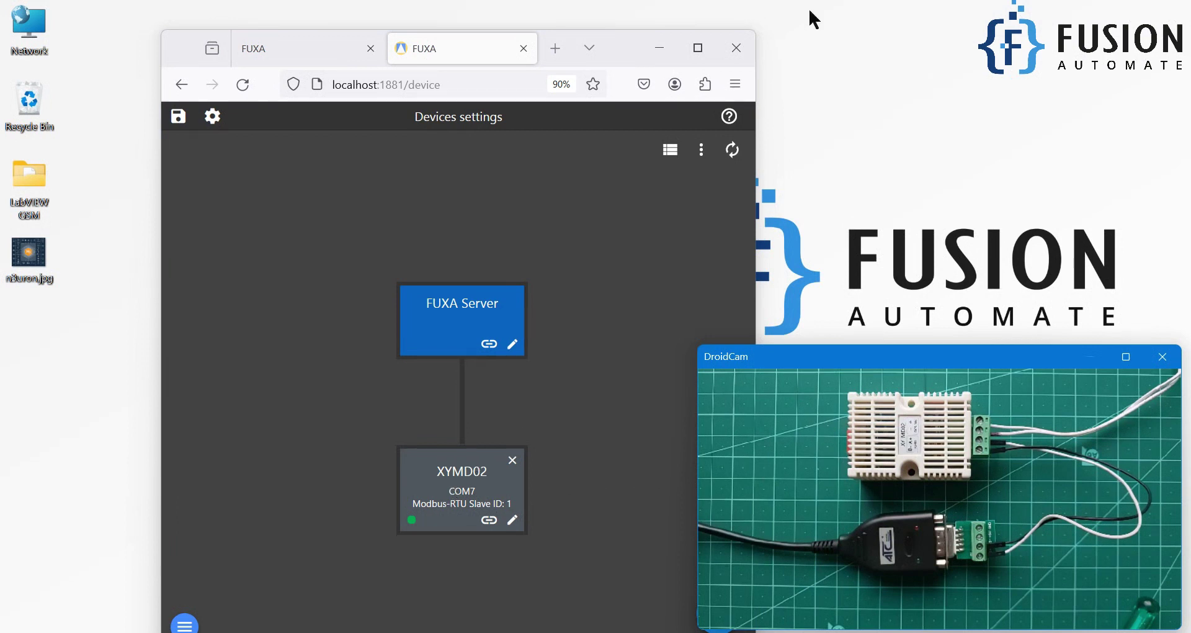
pyautogui.click(698, 49)
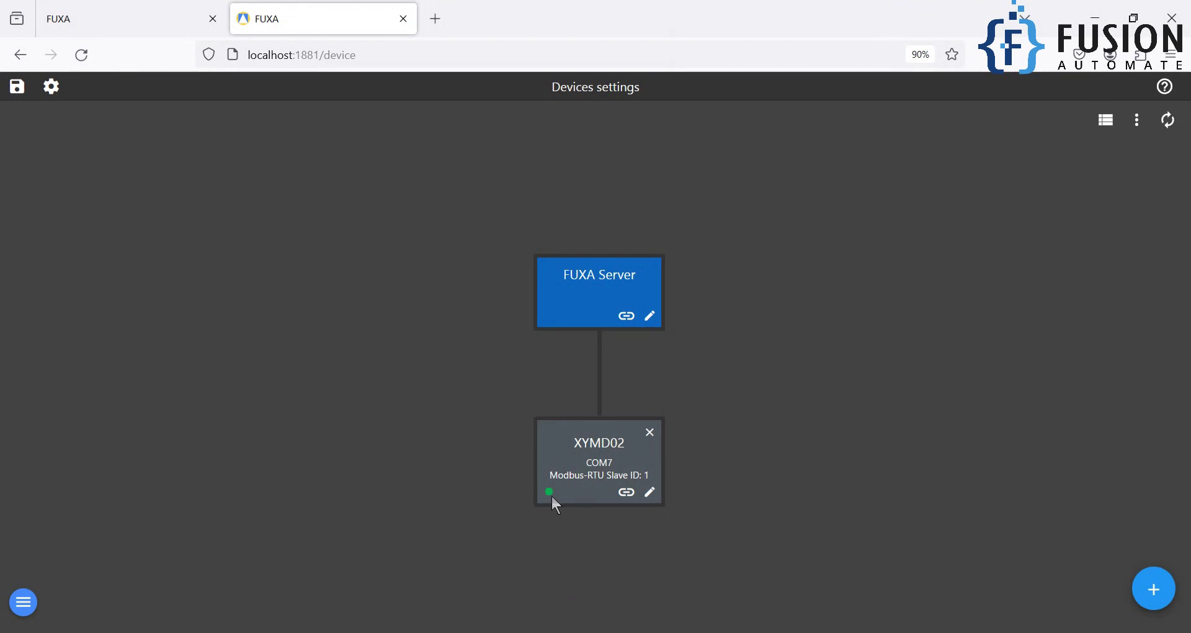
# Step: Change the XYMD02 serial port to COM07 and apply it
pyautogui.click(651, 494)
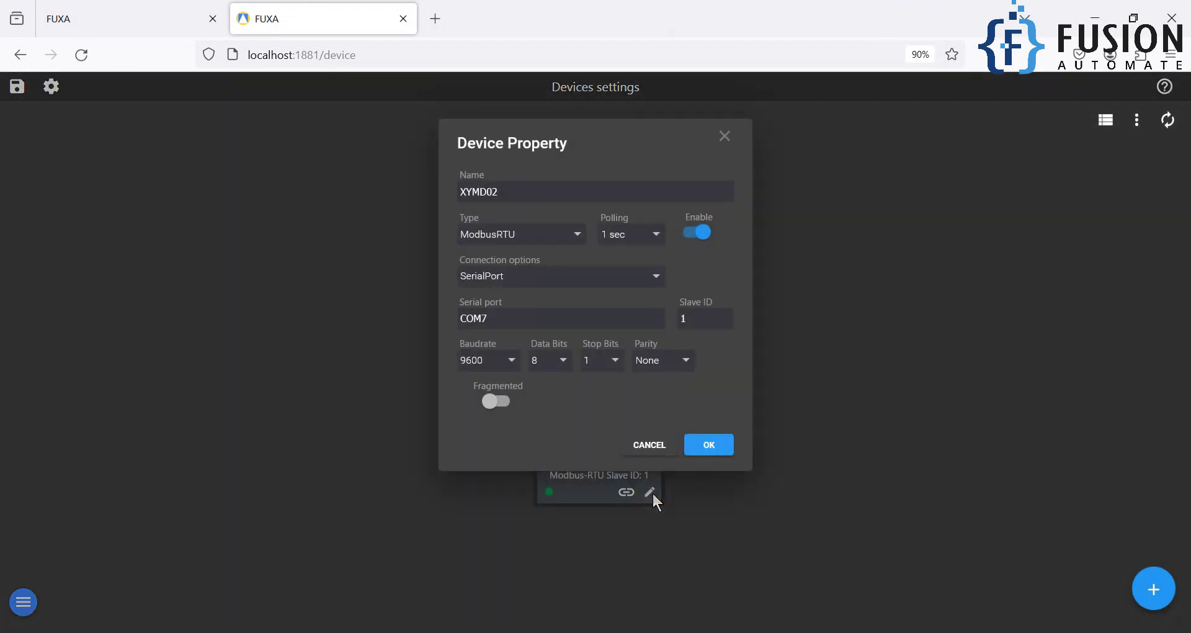
pyautogui.click(481, 319)
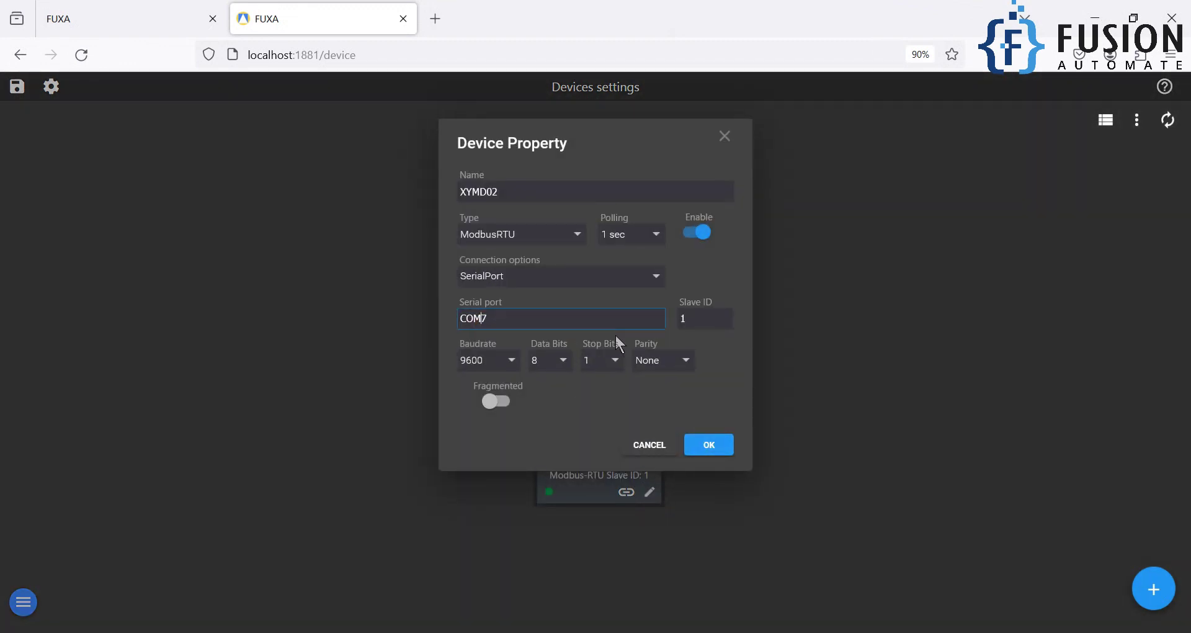
pyautogui.write('0')
pyautogui.click(720, 444)
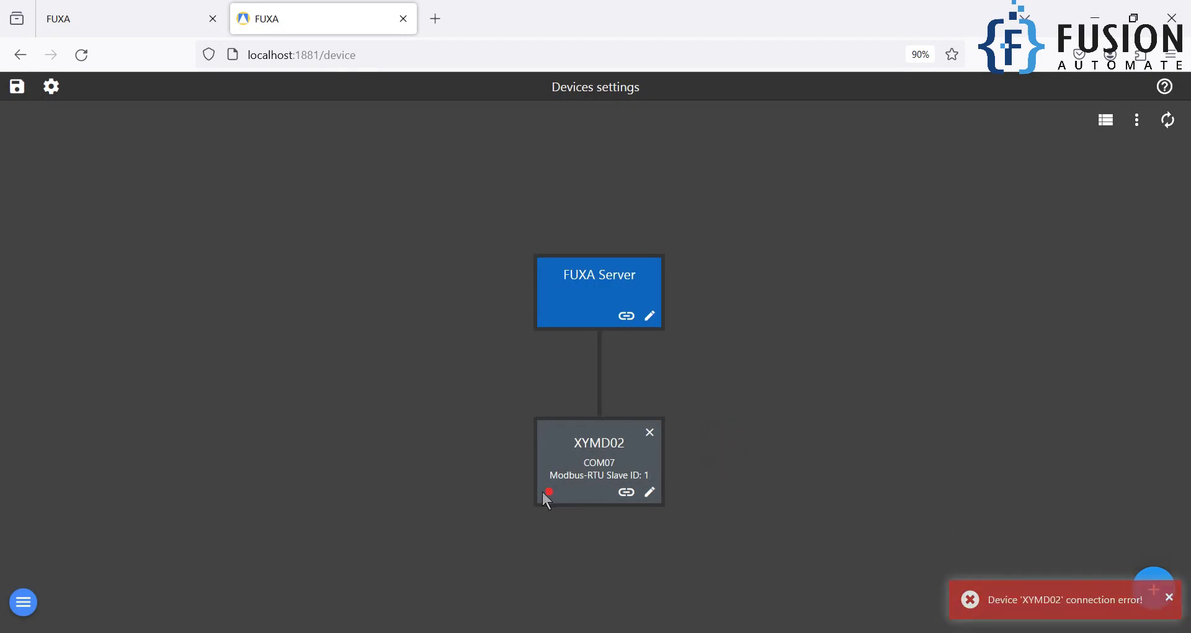
# Step: Reopen XYMD02 and delete the extra 0 so the port reads COM7
pyautogui.click(651, 494)
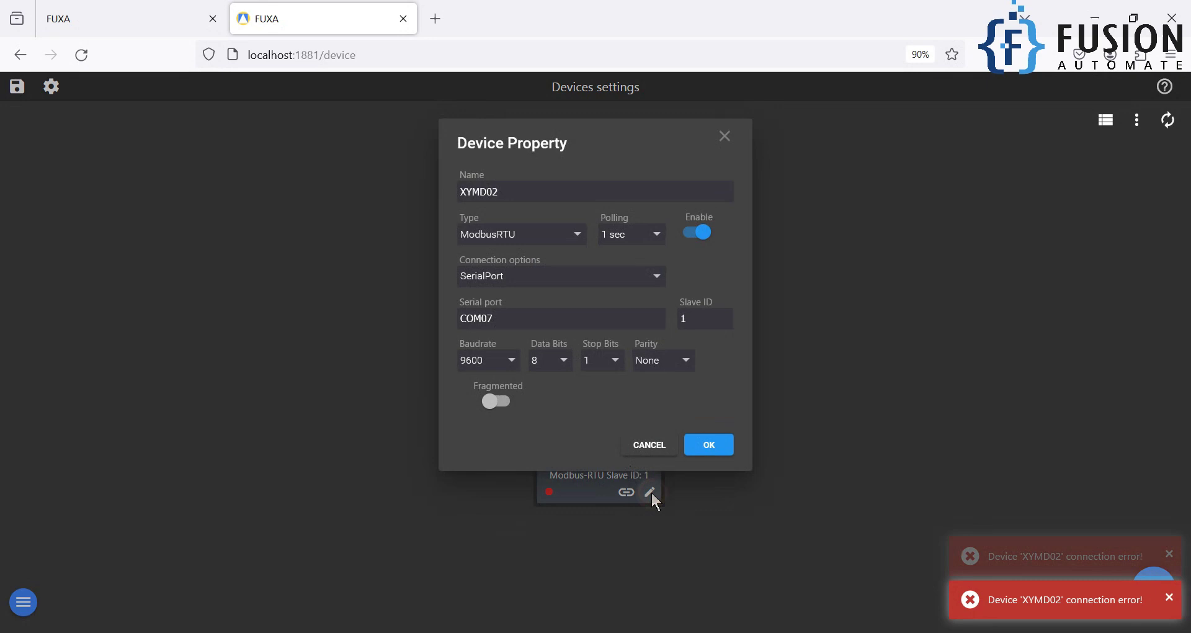
pyautogui.click(492, 319)
pyautogui.press('BackSpace')
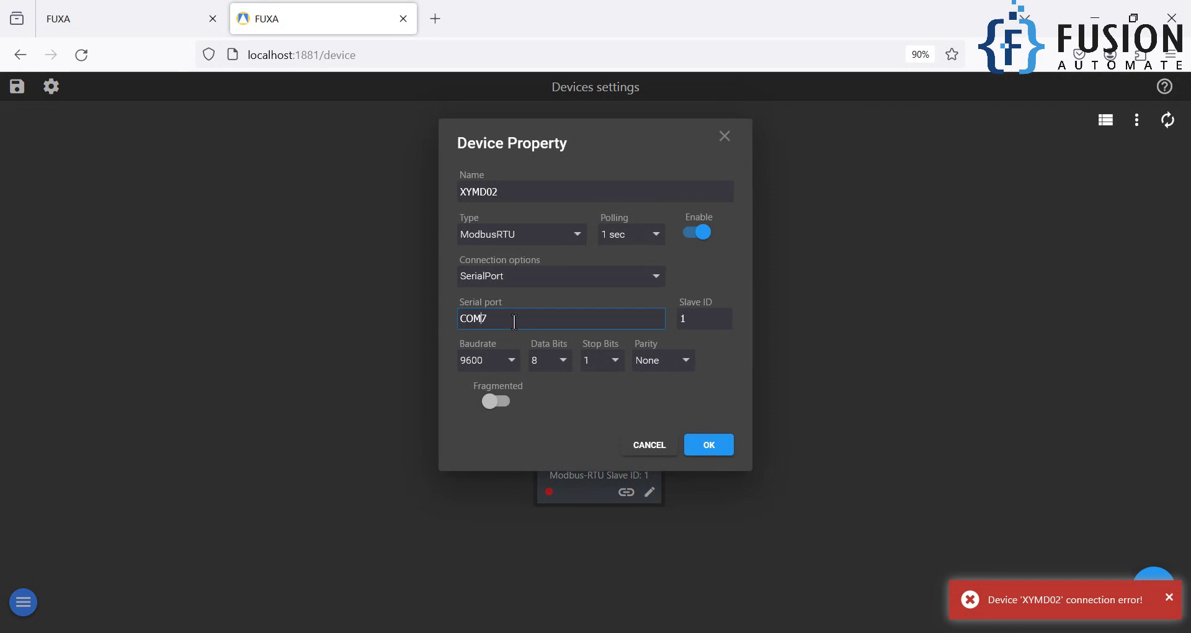
pyautogui.moveTo(514, 320); pyautogui.dragTo(385, 319)
# Step: Apply the COM7 port, then disable the XYMD02 device
pyautogui.click(697, 447)
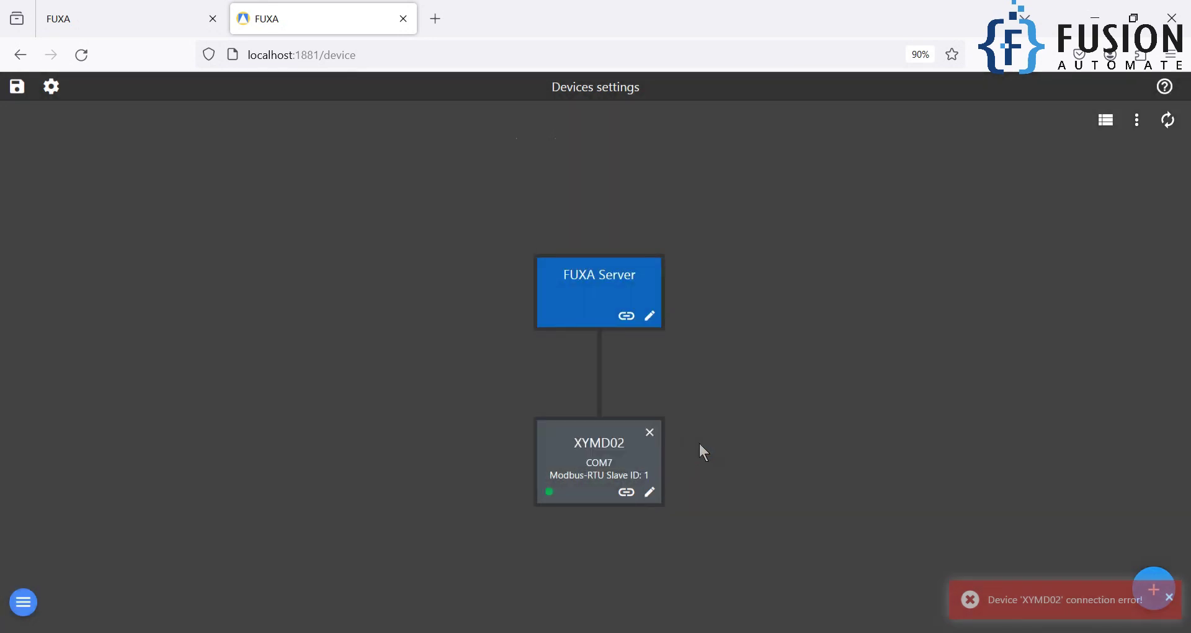
pyautogui.click(649, 494)
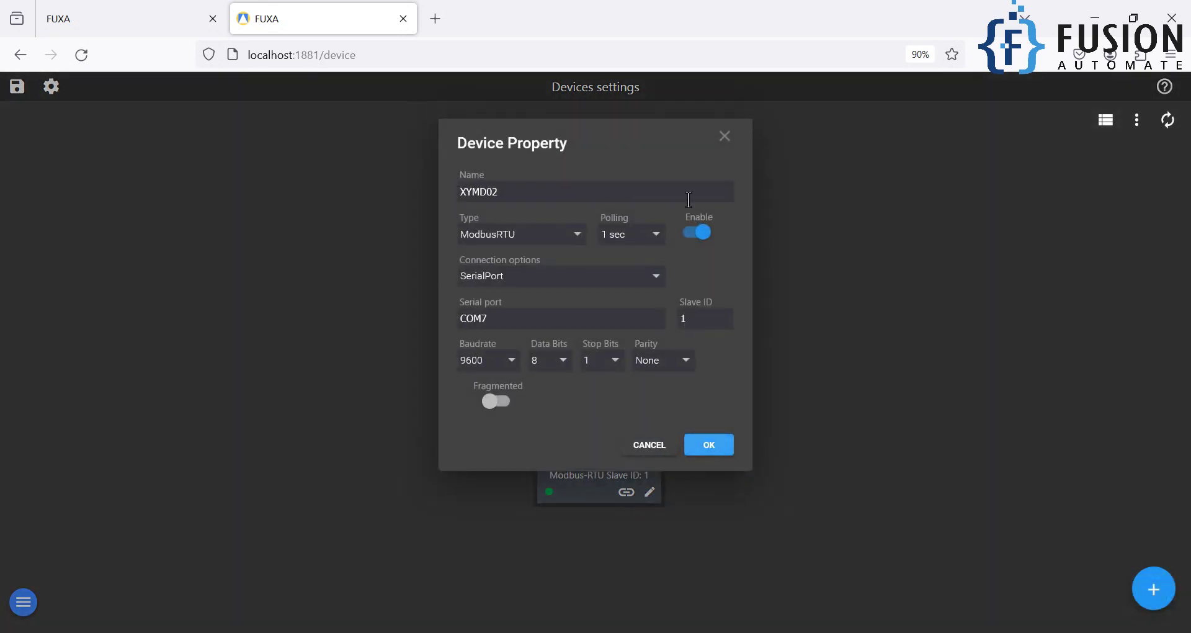
pyautogui.click(695, 236)
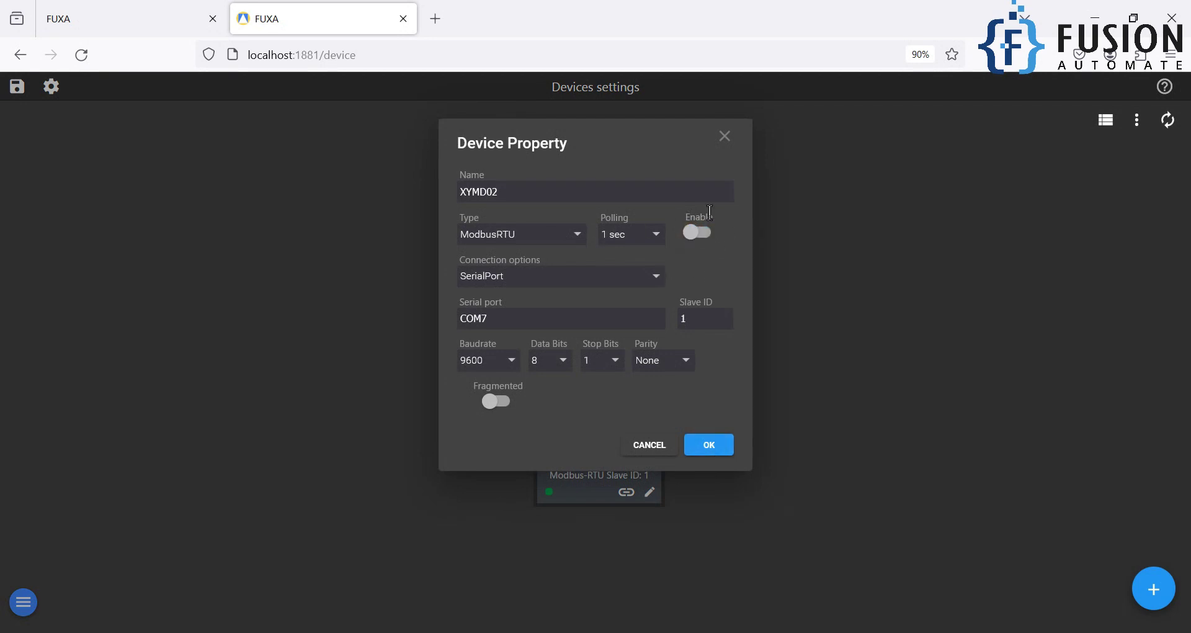
pyautogui.click(705, 446)
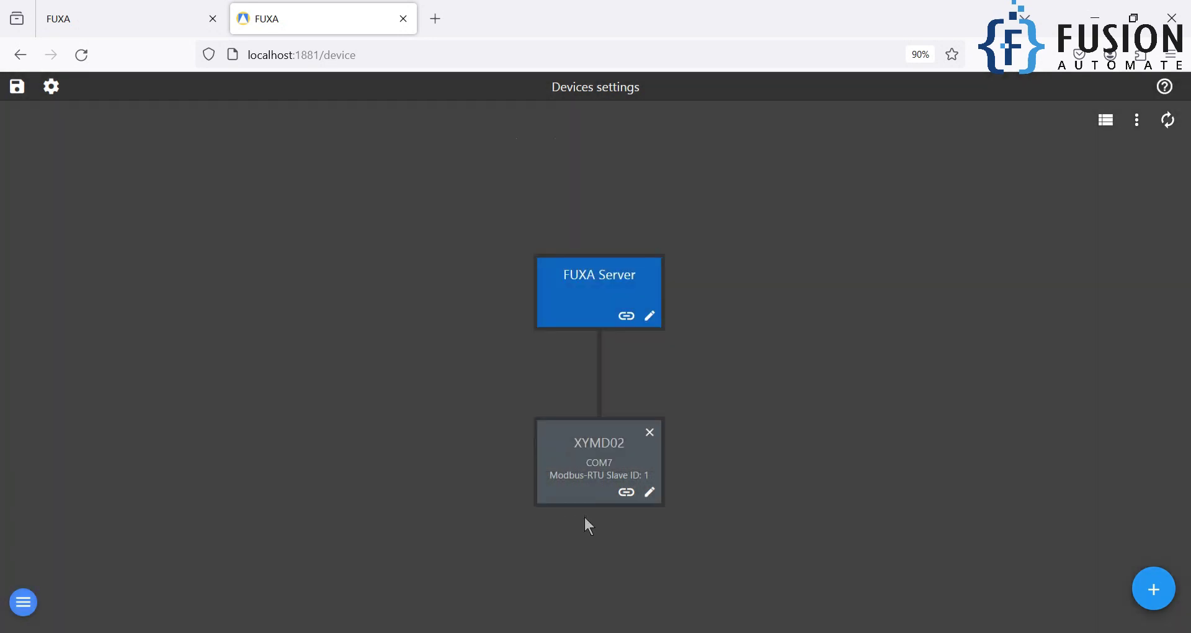
# Step: Re-enable the XYMD02 device and save it
pyautogui.click(650, 492)
pyautogui.click(697, 232)
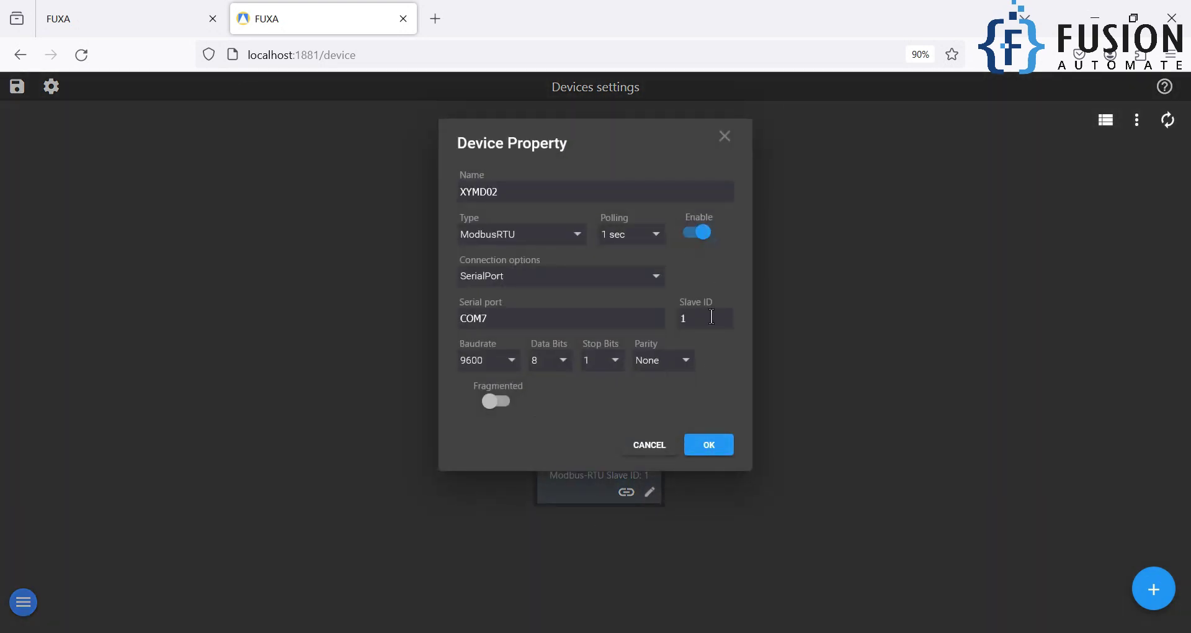
pyautogui.click(705, 444)
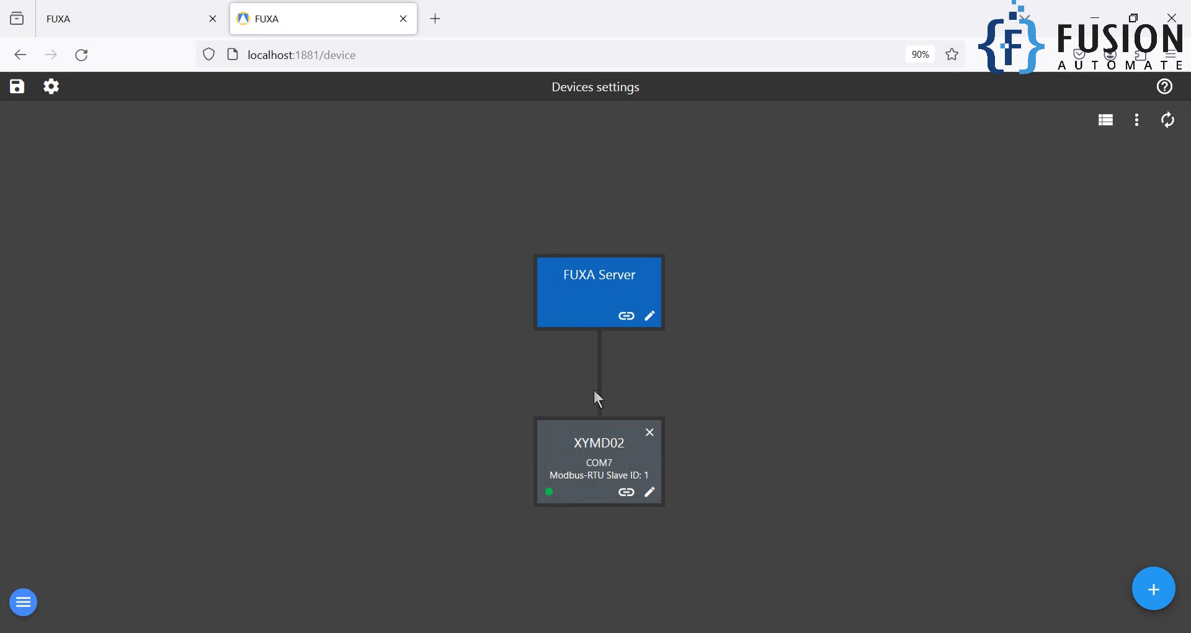
# Step: Restore the browser to a smaller window and move it beside the DroidCam feed
pyautogui.doubleClick(803, 8)
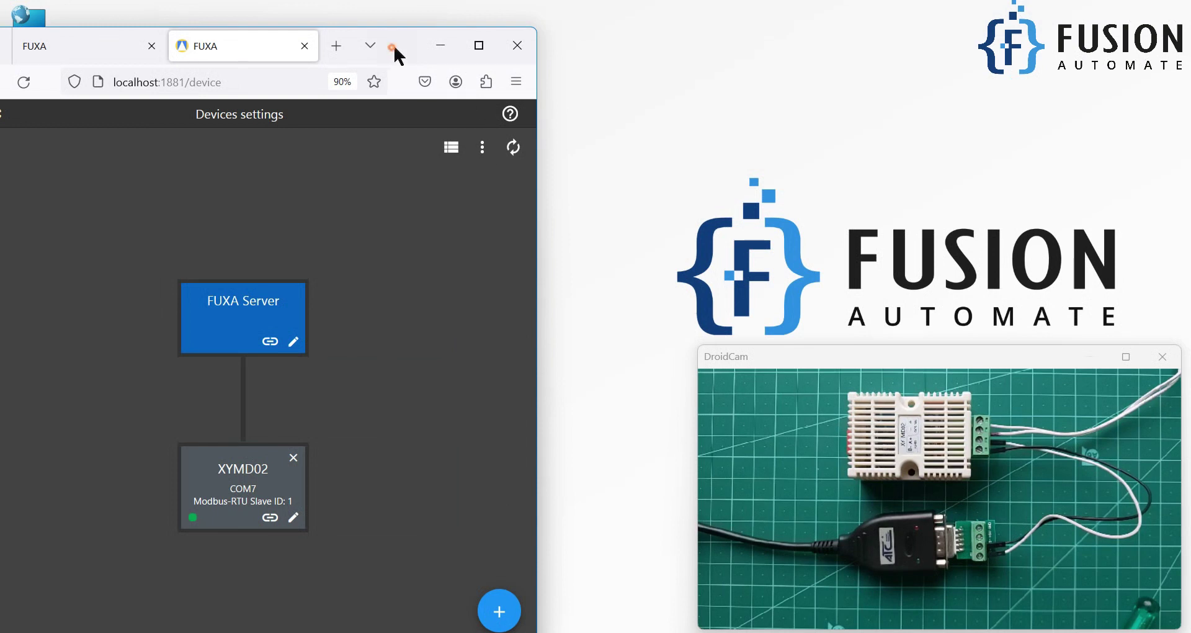
pyautogui.moveTo(393, 49); pyautogui.dragTo(512, 23)
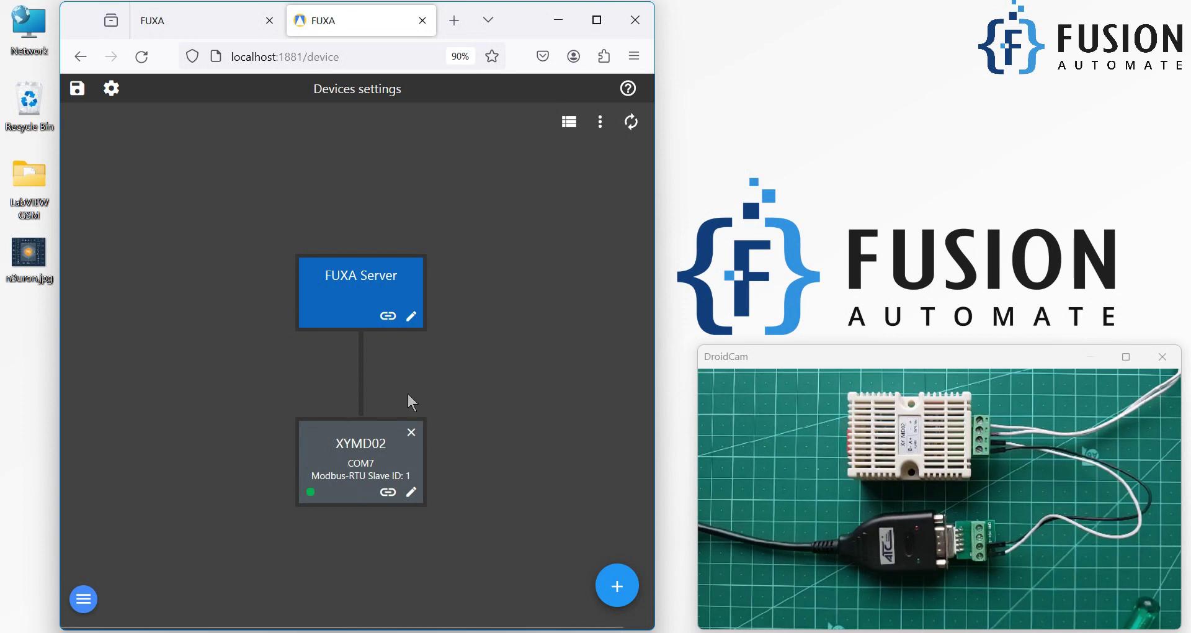
# Step: Maximize the browser and delete the existing XYMD02 device
pyautogui.click(597, 20)
pyautogui.click(648, 433)
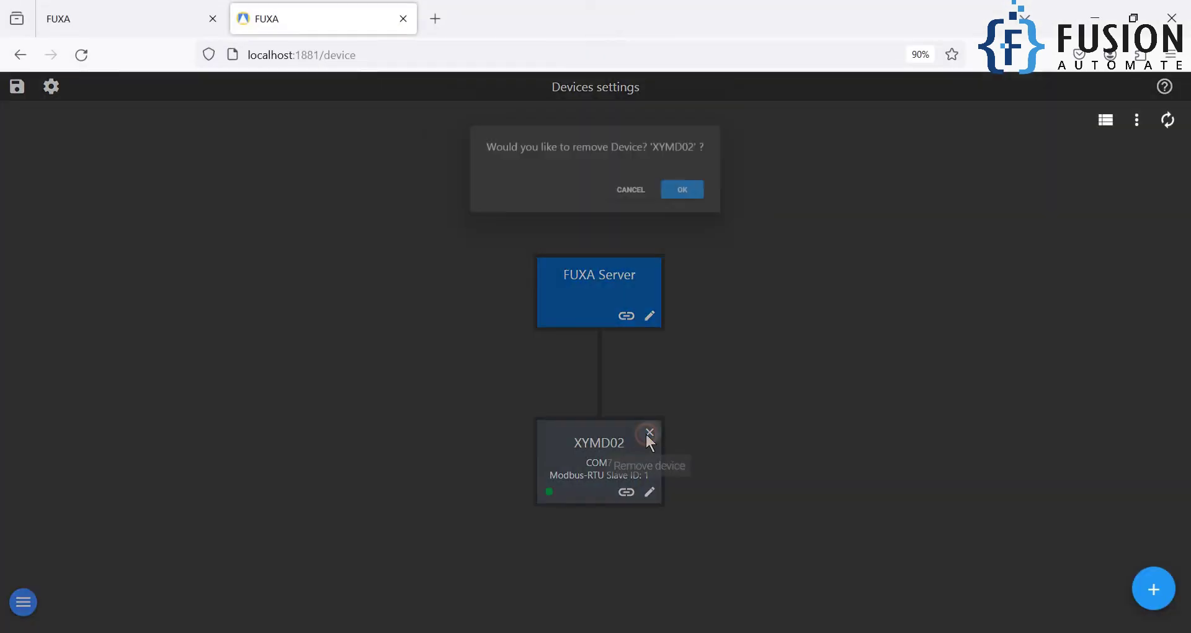
pyautogui.click(691, 192)
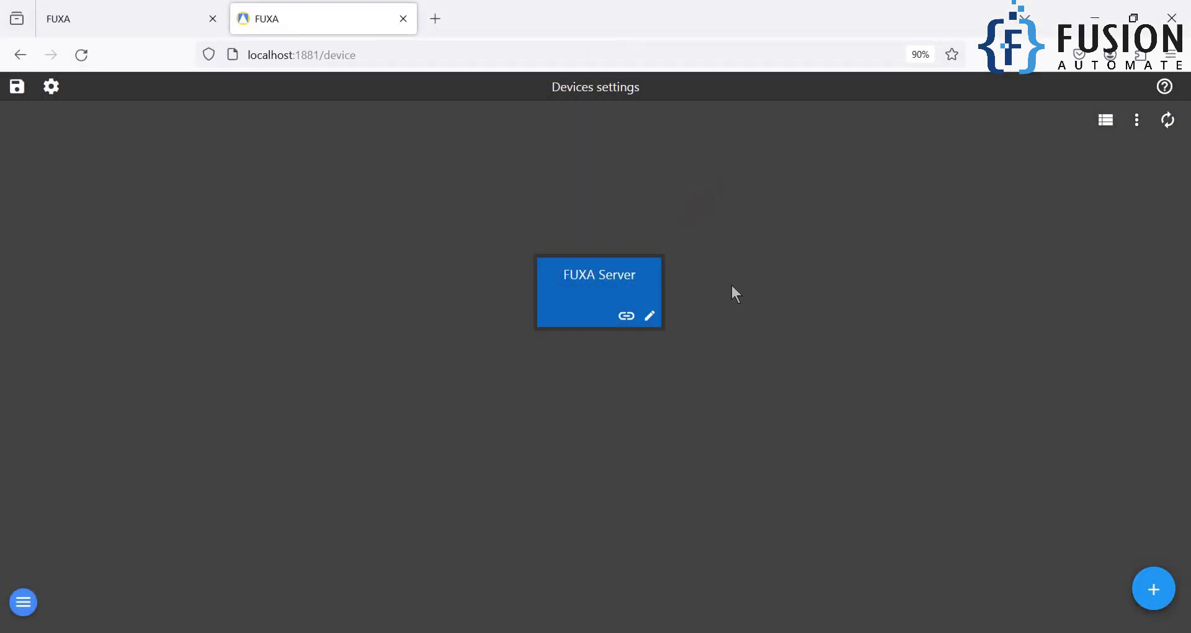
# Step: Add a new device named XYMD02 of type ModbusRTU with 1 sec polling
pyautogui.click(1155, 588)
pyautogui.click(529, 193)
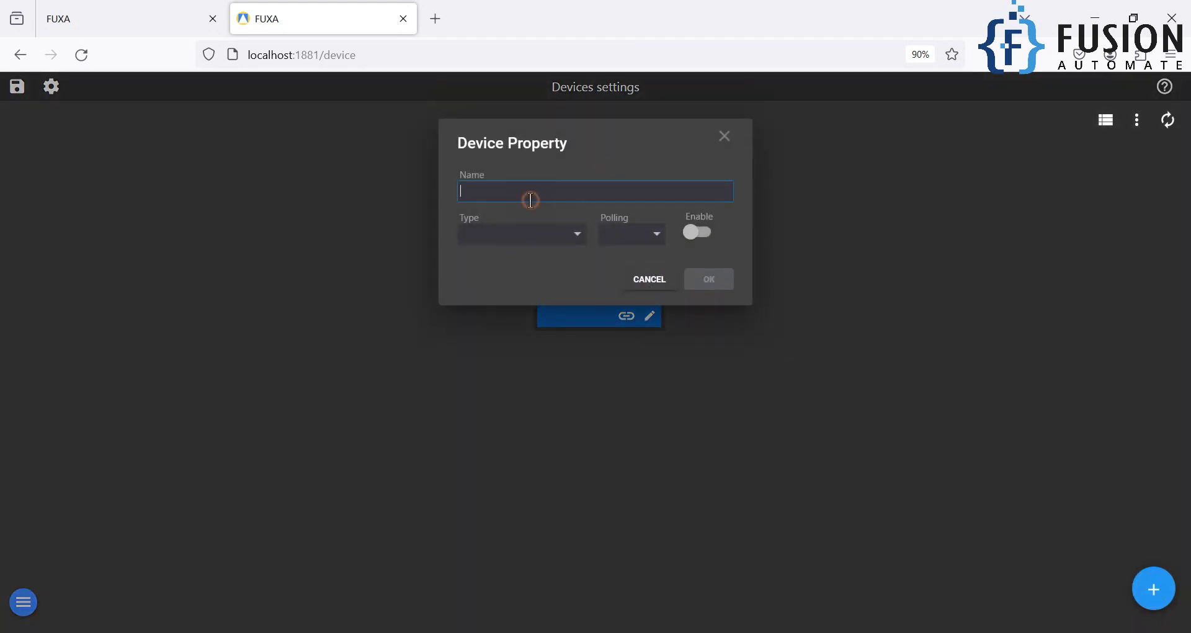
pyautogui.write('XYMD02')
pyautogui.click(482, 234)
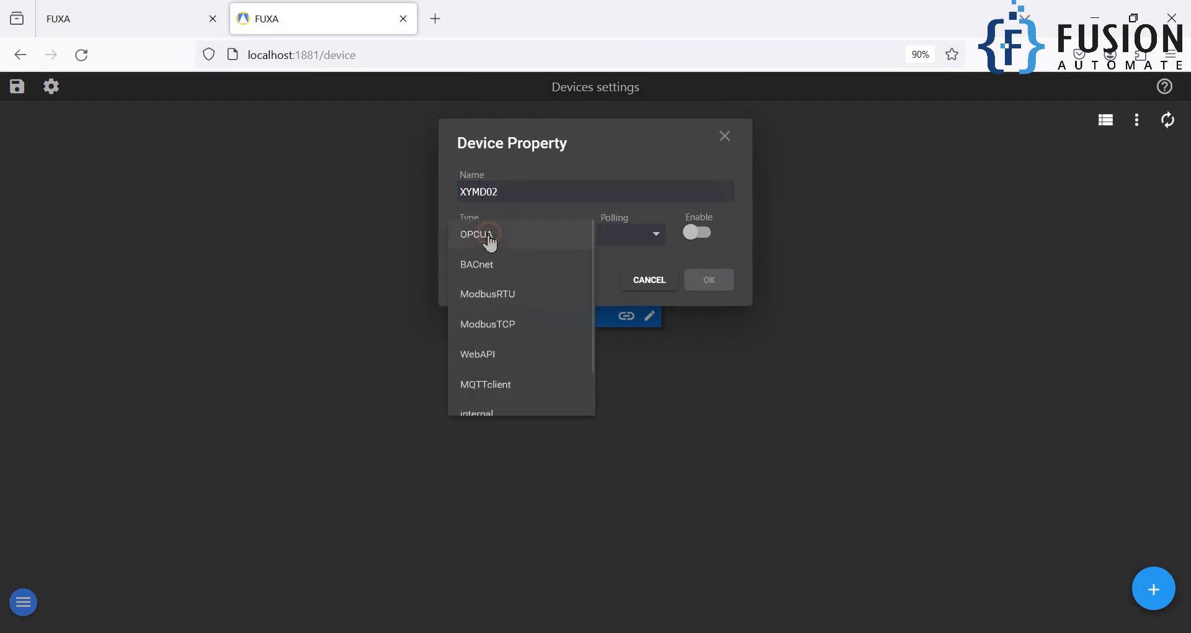
pyautogui.click(561, 304)
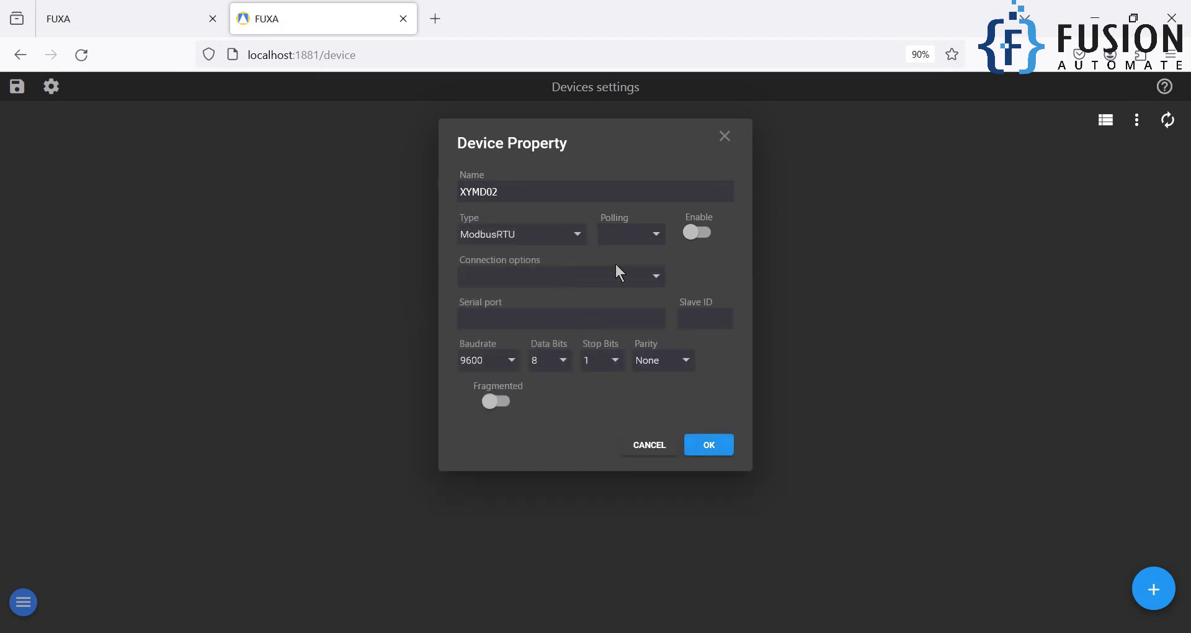
pyautogui.click(647, 234)
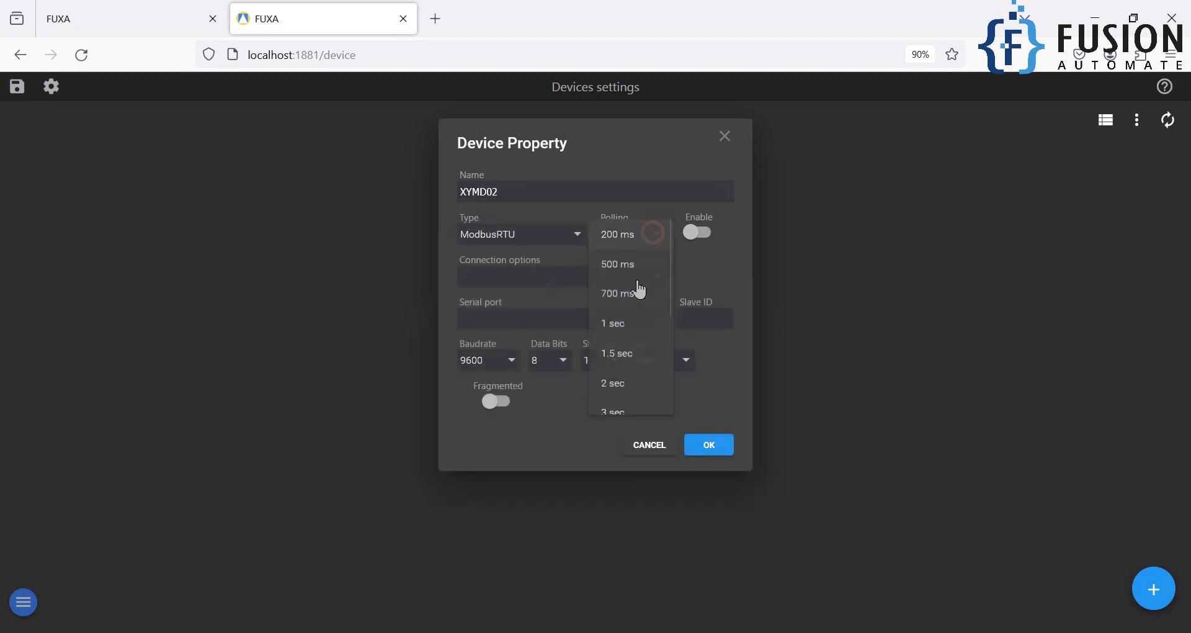
pyautogui.click(621, 332)
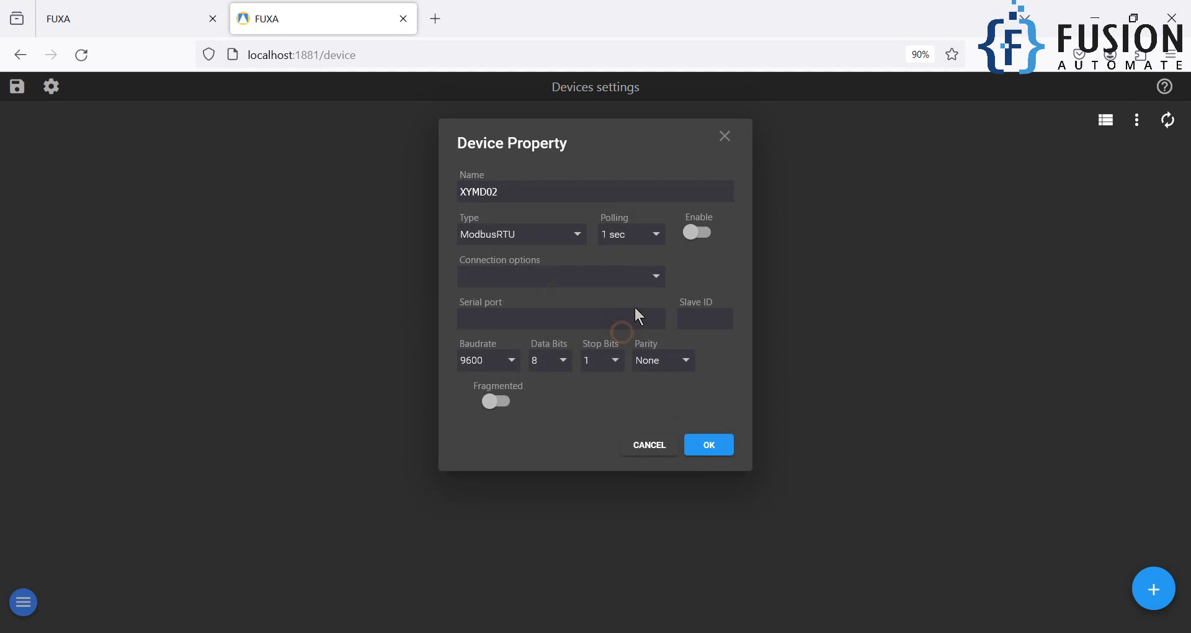
pyautogui.click(656, 241)
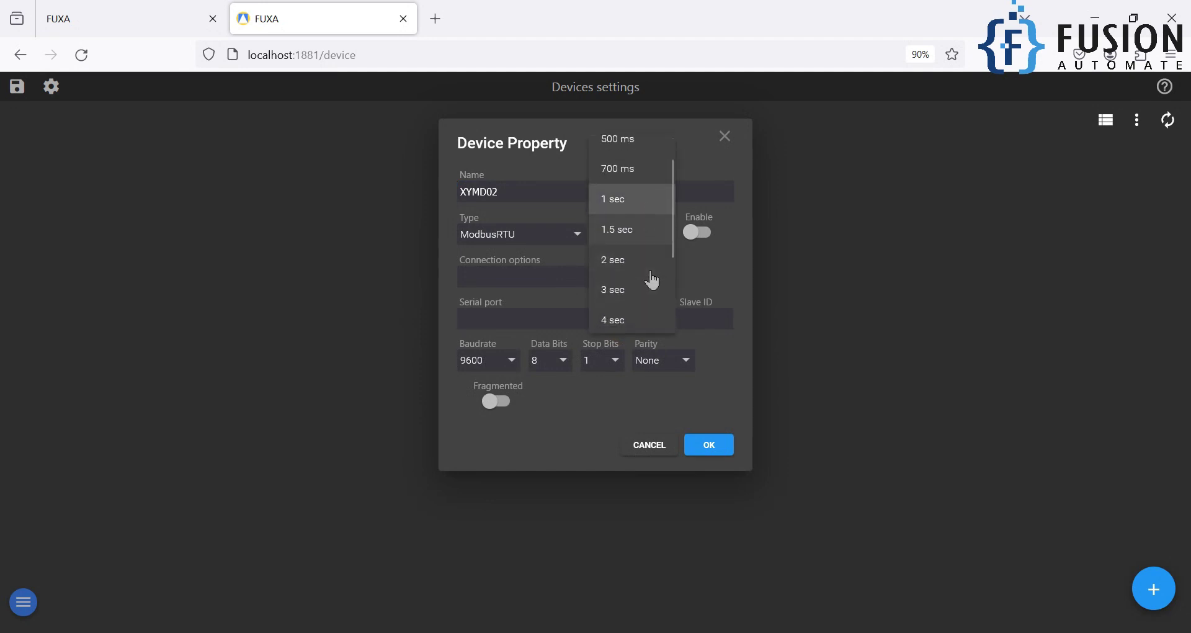
pyautogui.scroll(1, 651, 280)
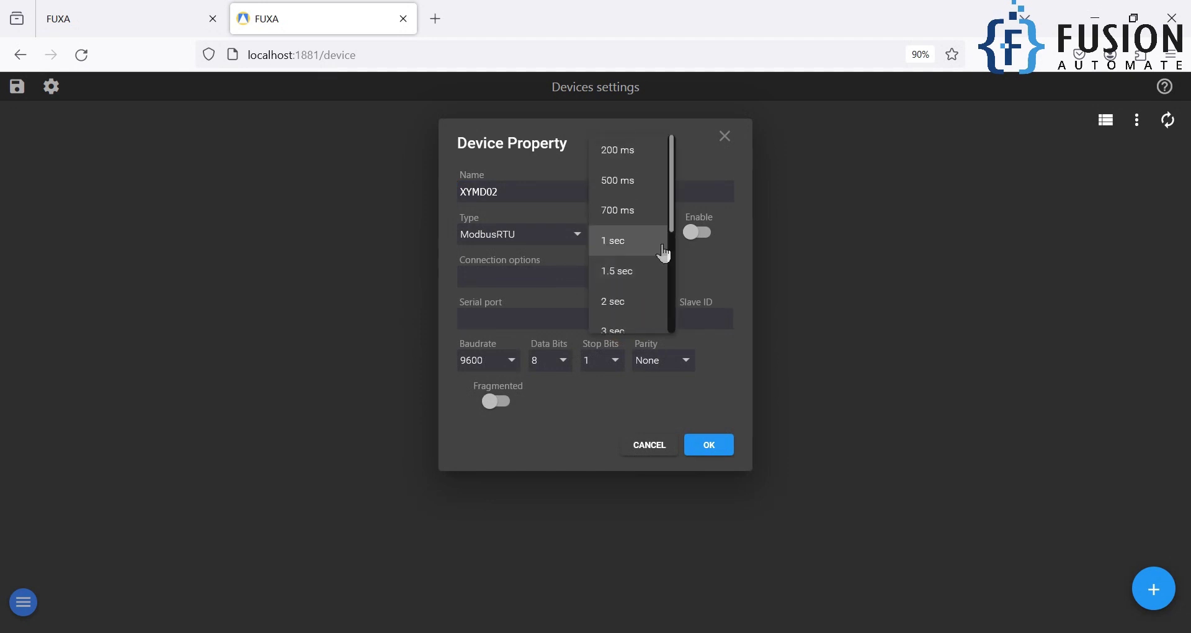
pyautogui.click(646, 248)
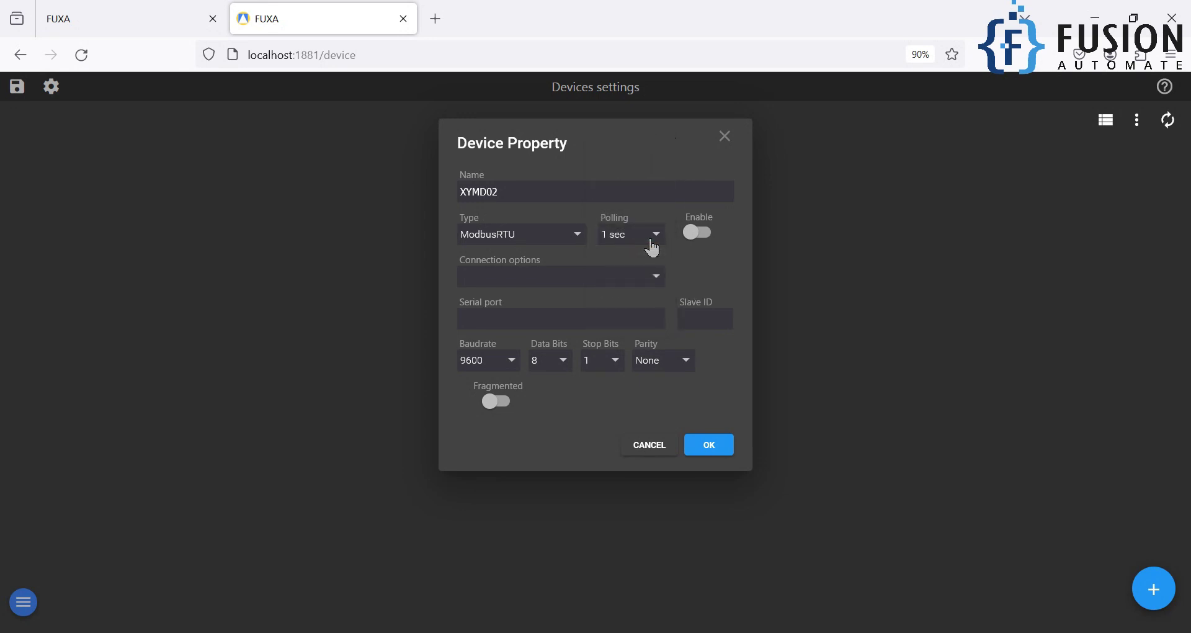
# Step: Enable XYMD02, set a SerialPort connection on COM7 with slave ID 1, and save it
pyautogui.click(695, 233)
pyautogui.click(618, 279)
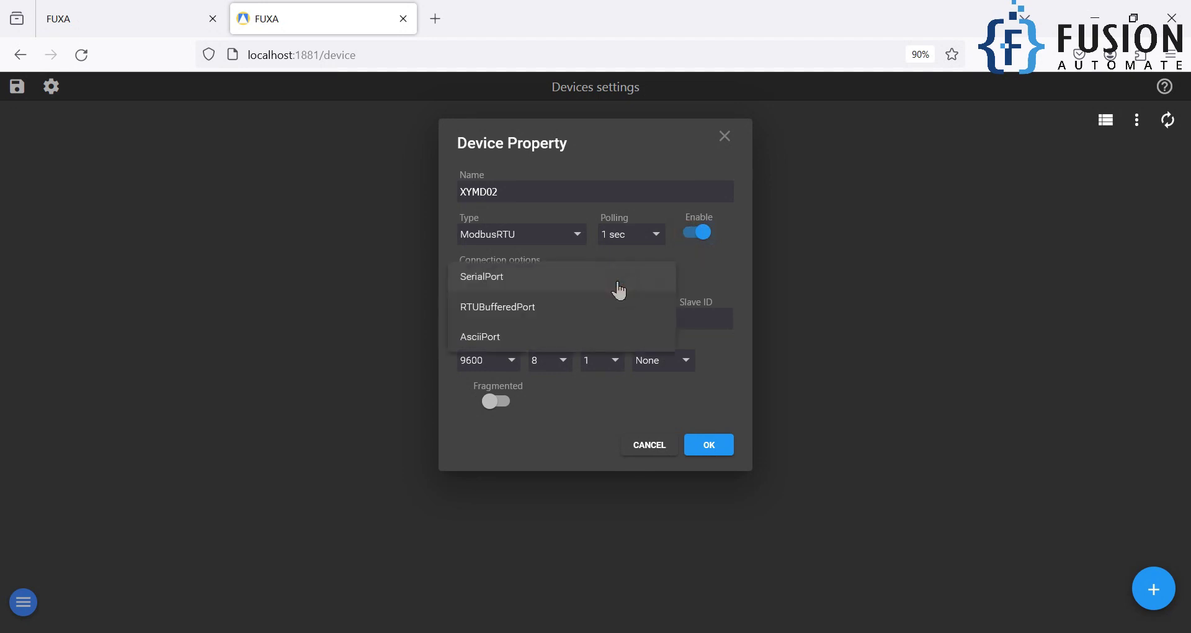
pyautogui.click(581, 280)
pyautogui.click(580, 319)
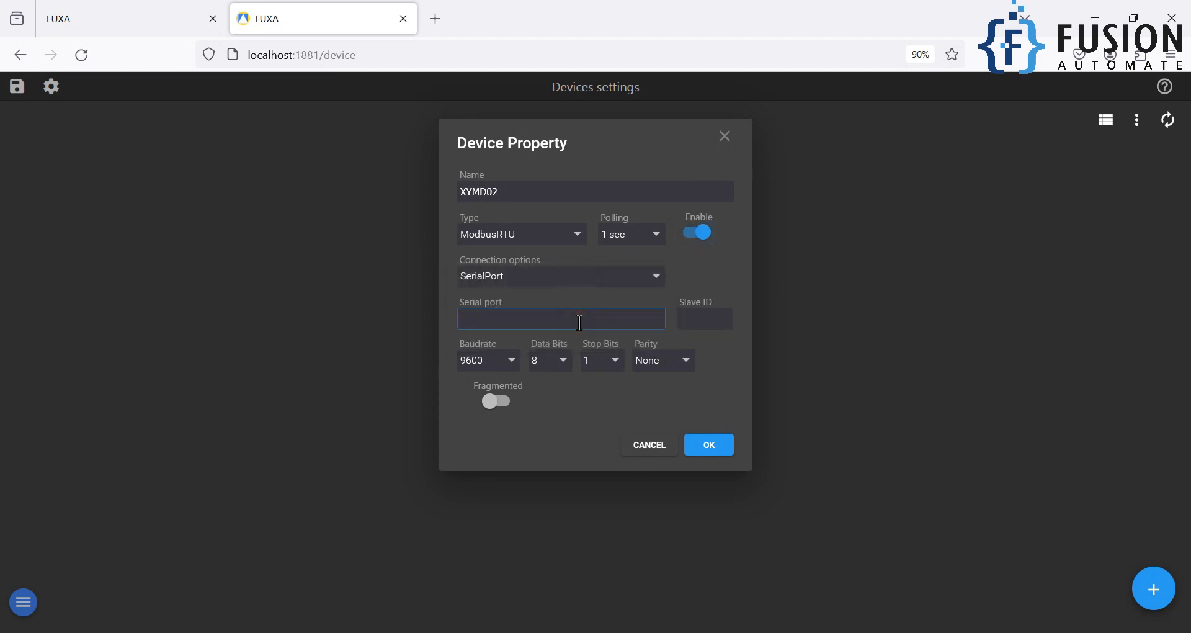
pyautogui.write('COM7')
pyautogui.click(714, 319)
pyautogui.write('1')
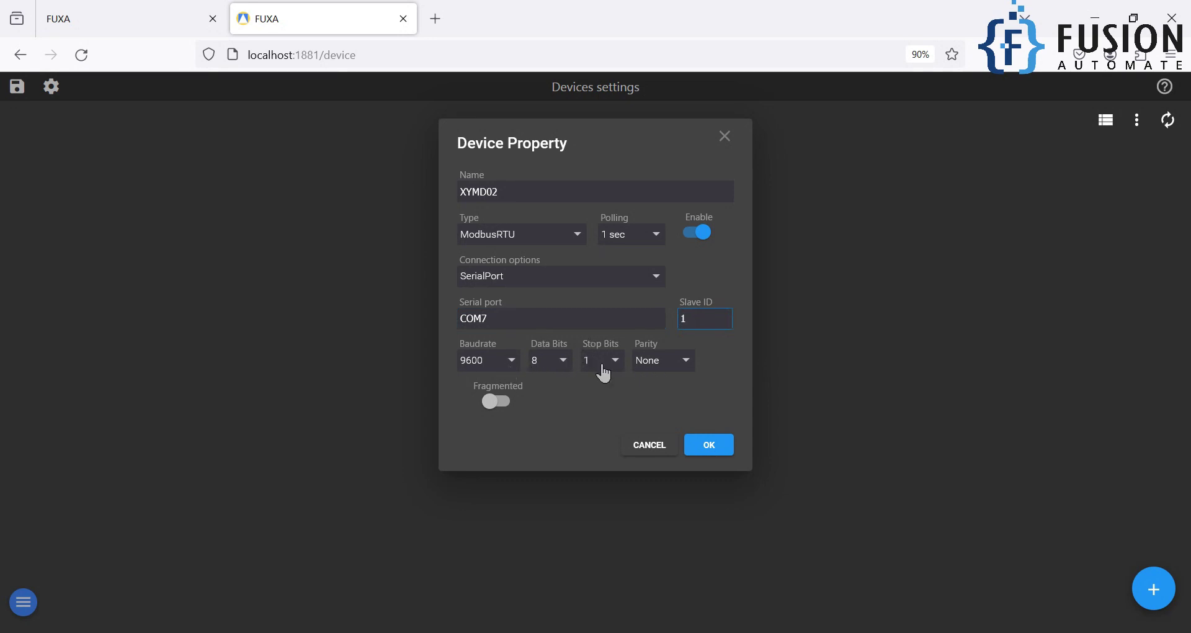
pyautogui.click(724, 456)
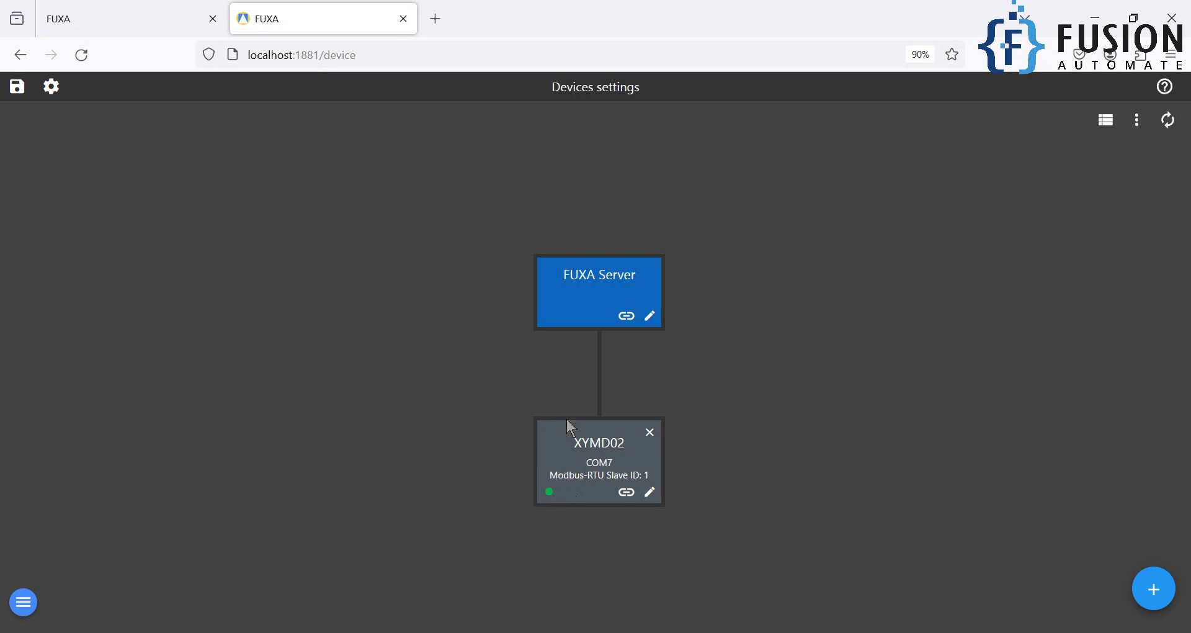
pyautogui.click(132, 19)
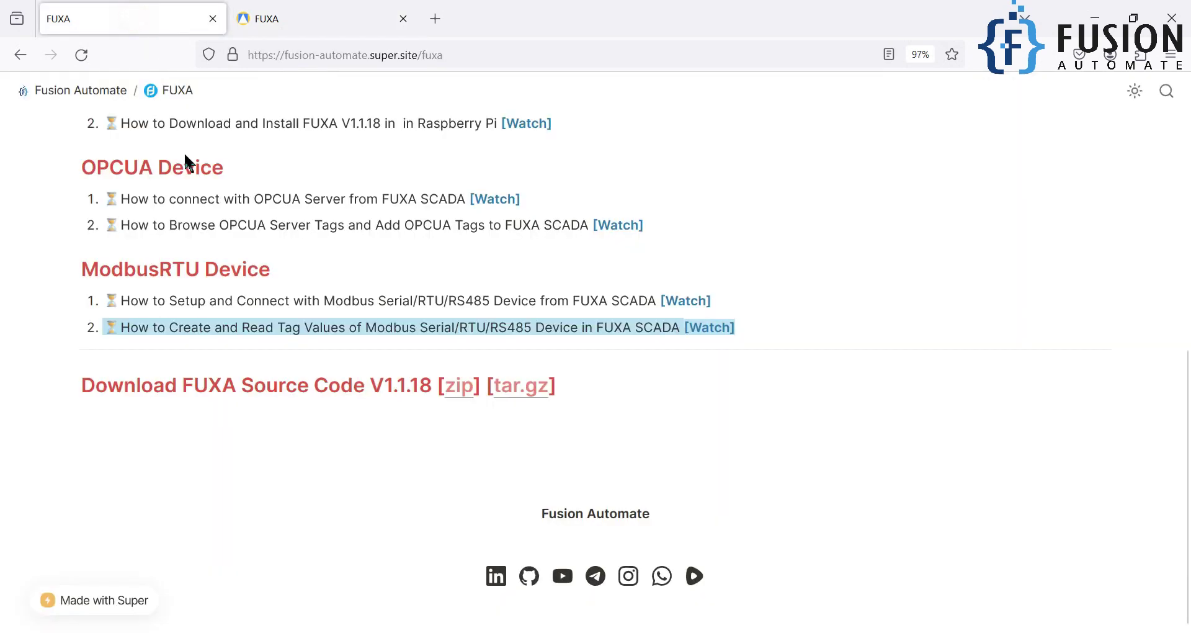
pyautogui.click(198, 306)
pyautogui.moveTo(307, 300); pyautogui.dragTo(567, 295)
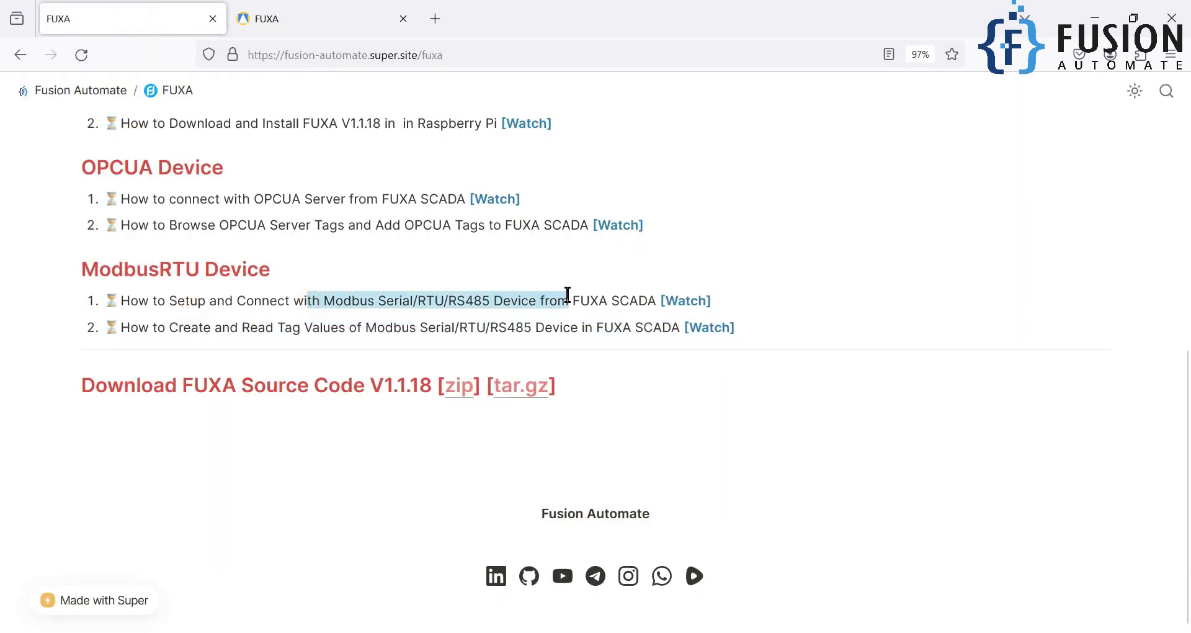
pyautogui.click(349, 19)
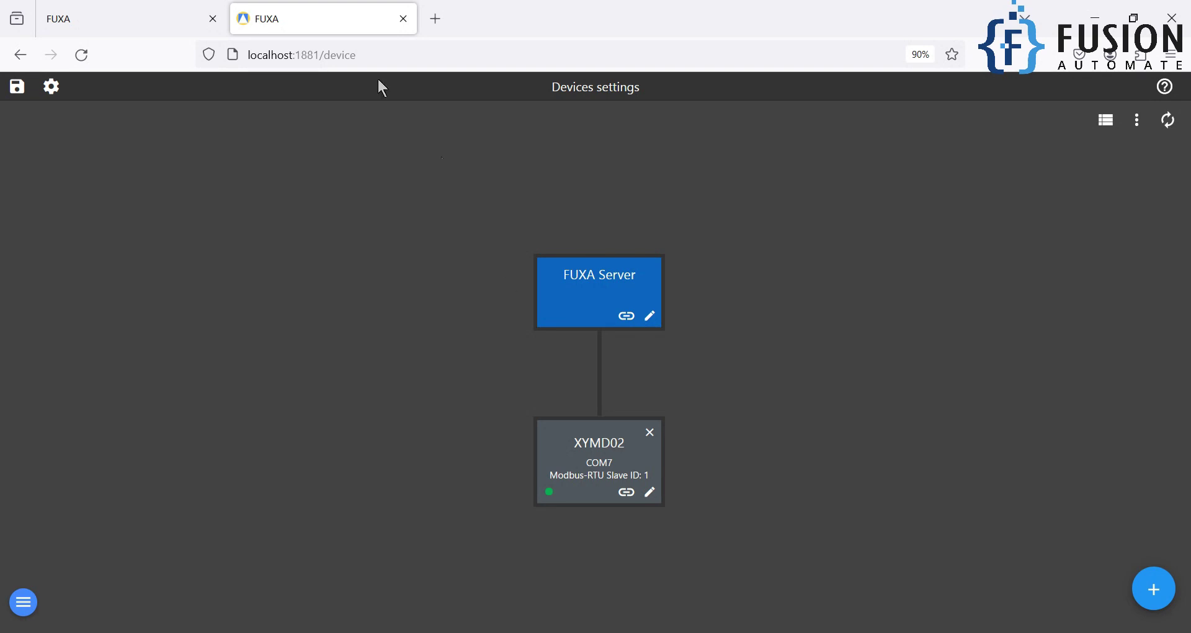
# Step: Return to the Fusion Automate course page and review the second ModbusRTU lesson title
pyautogui.click(117, 9)
pyautogui.click(605, 285)
pyautogui.scroll(3, 625, 298)
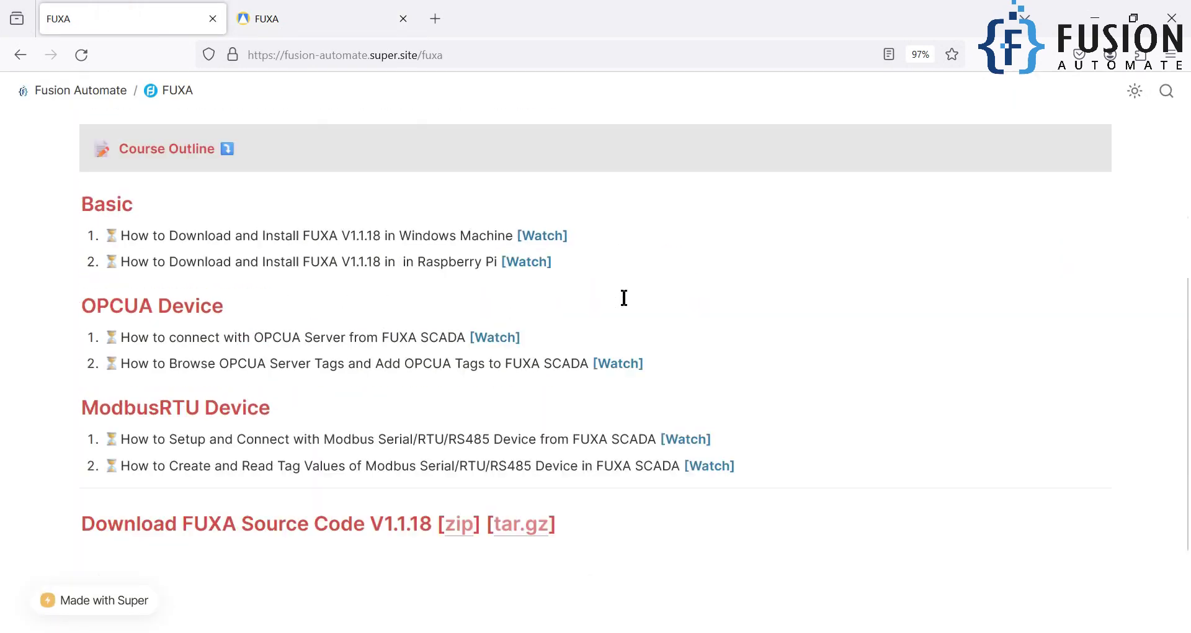
pyautogui.scroll(5, 624, 298)
pyautogui.scroll(-7, 625, 298)
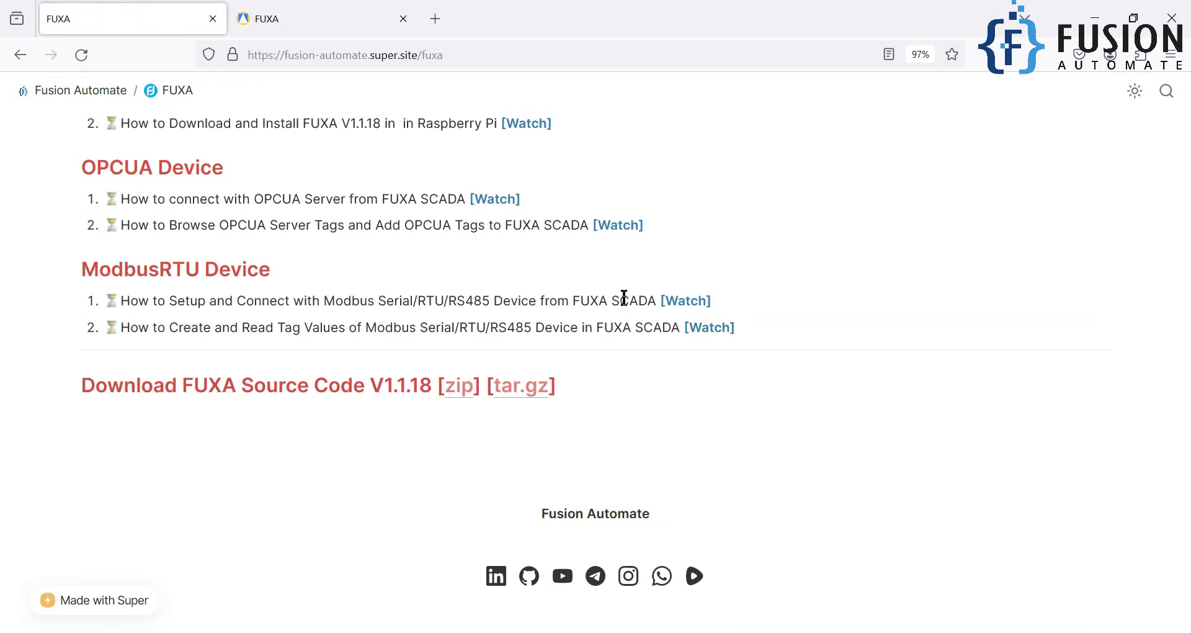
pyautogui.scroll(2, 624, 298)
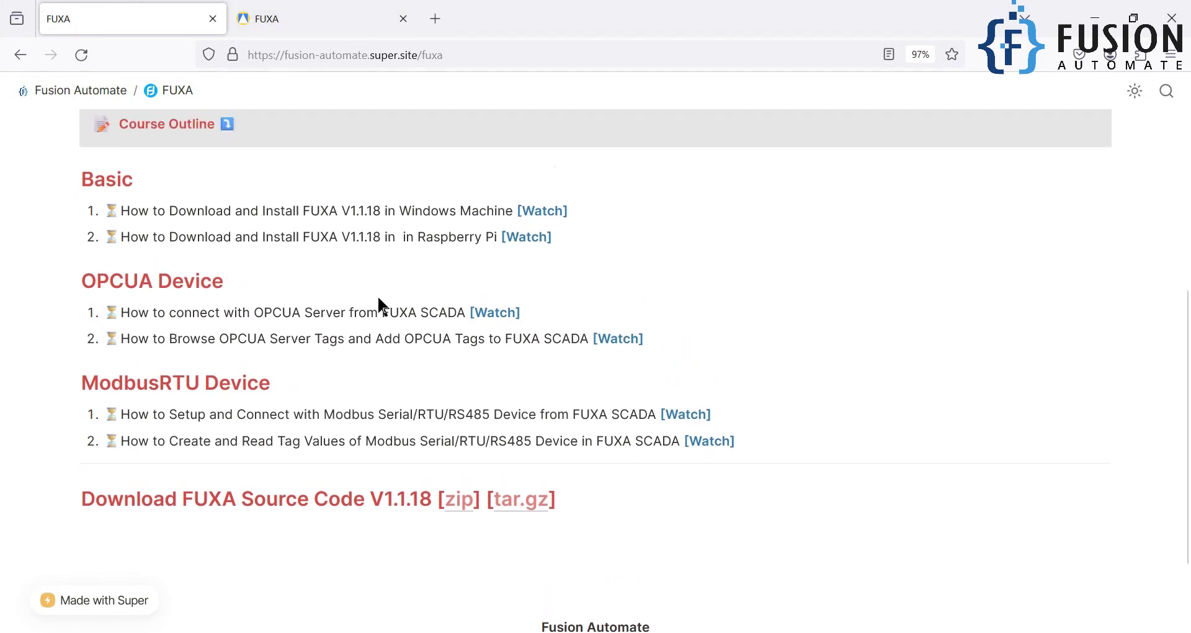
pyautogui.moveTo(185, 447); pyautogui.dragTo(277, 448)
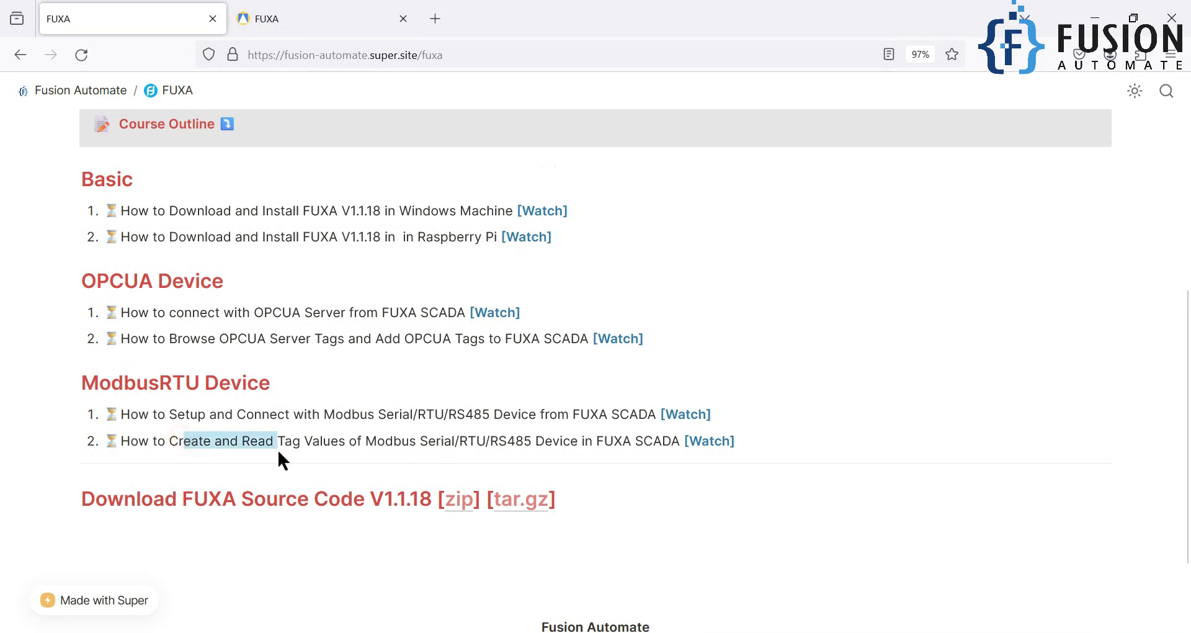